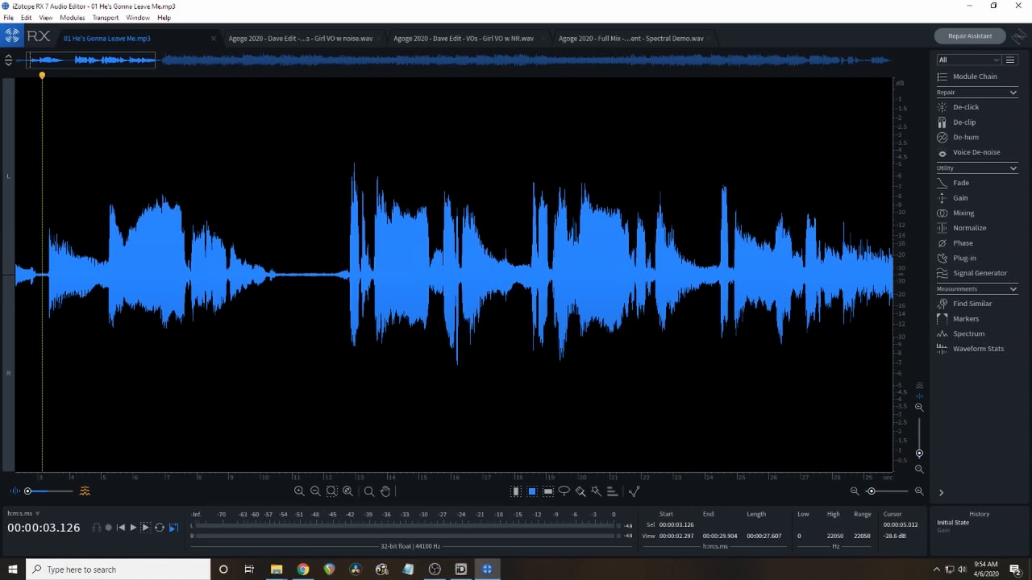
Play the first vocal phrase from about 5.1 s to about 13 s.
click(102, 269)
click(106, 274)
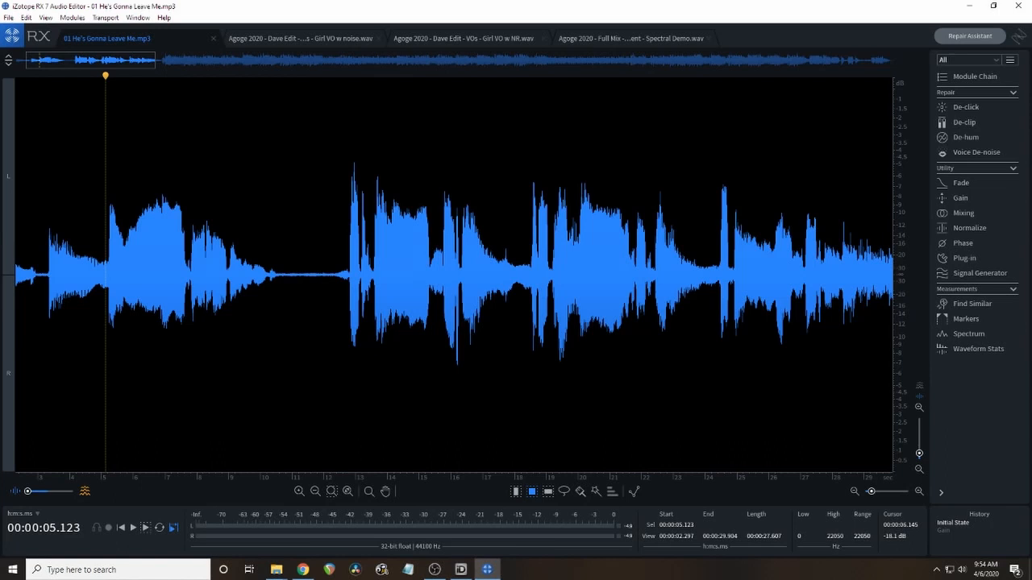
key(space)
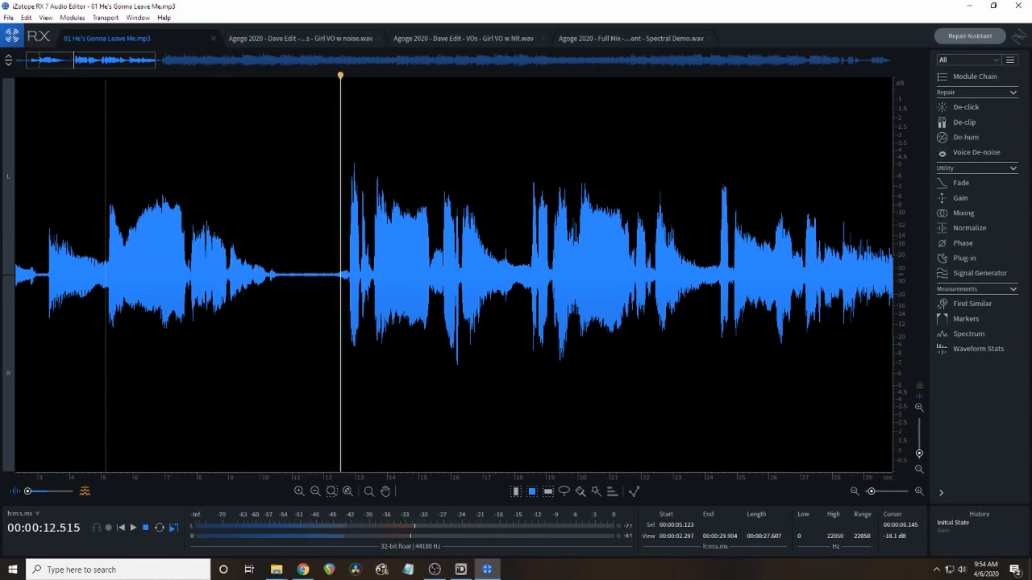
key(space)
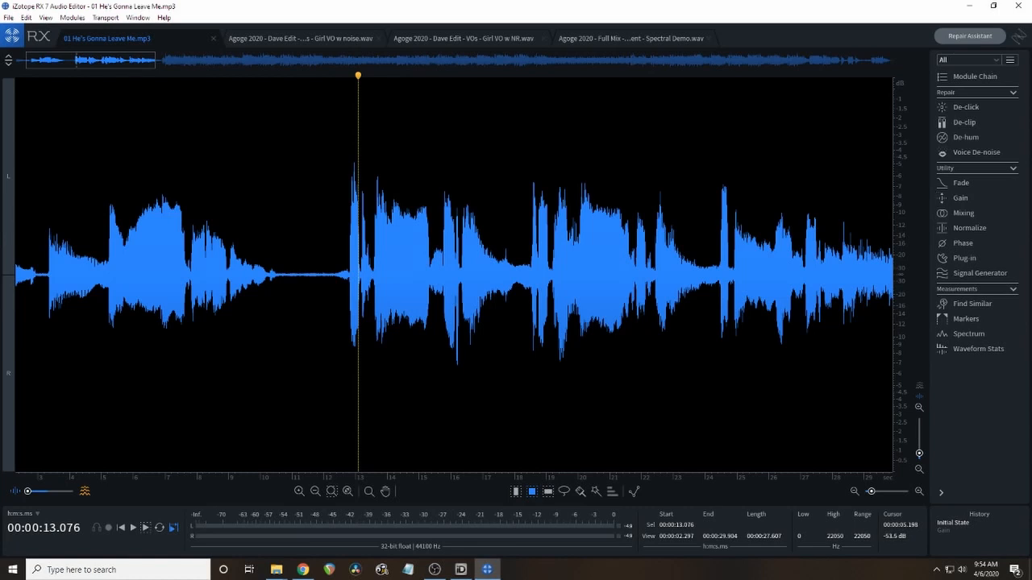
Play the fading end of the first vocal phrase from about 9.1 s to about 12.3 s.
click(107, 275)
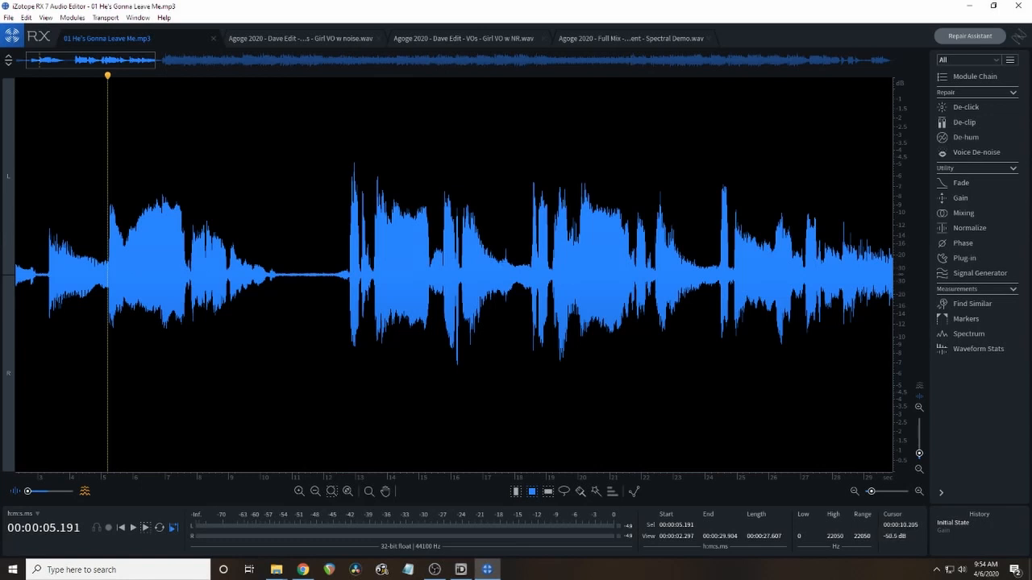
click(232, 273)
key(space)
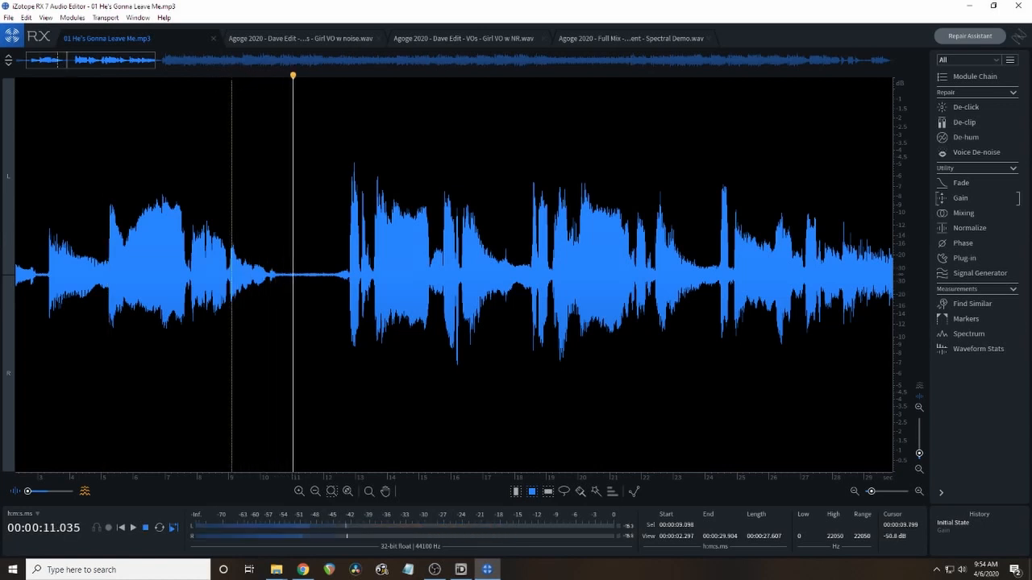
key(space)
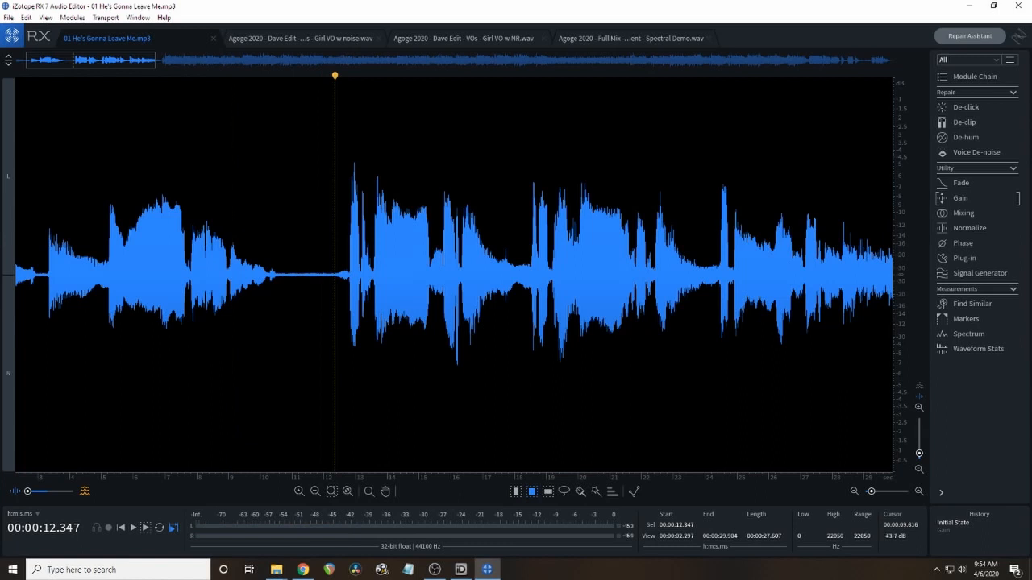
Replay the tail of the first vocal phrase from about 8.9 s to about 12.4 s.
click(225, 274)
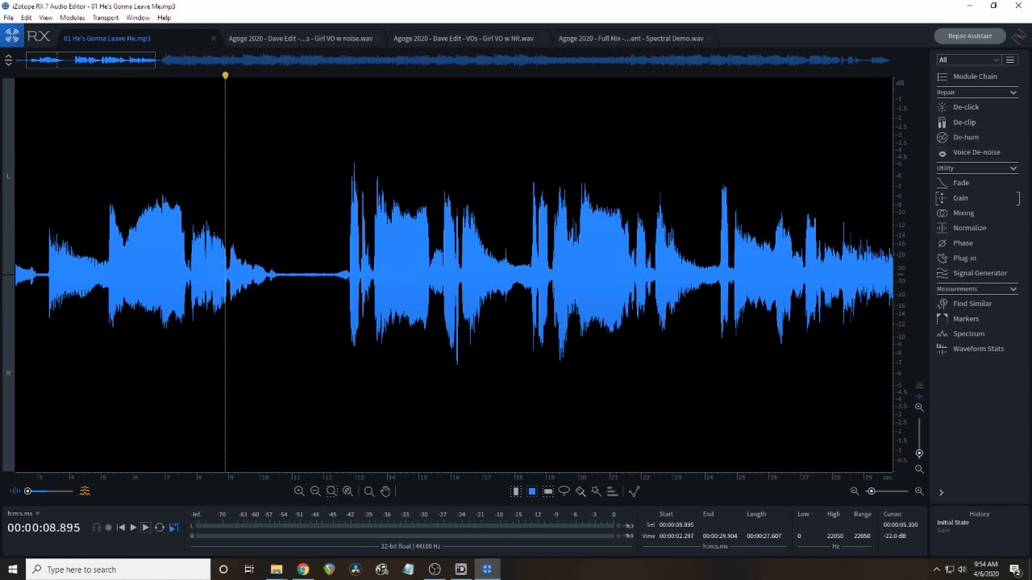
click(100, 267)
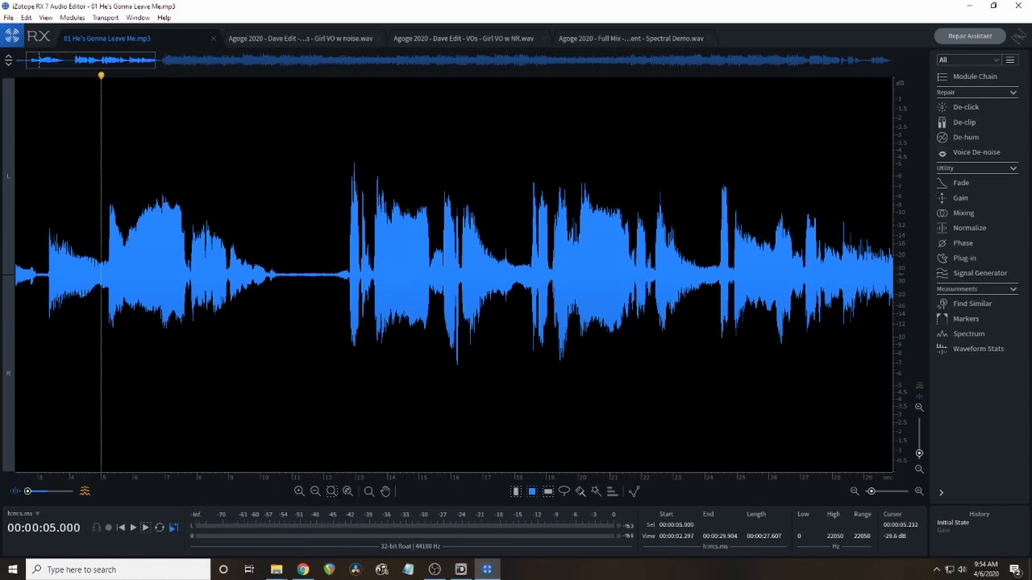
click(108, 270)
click(106, 271)
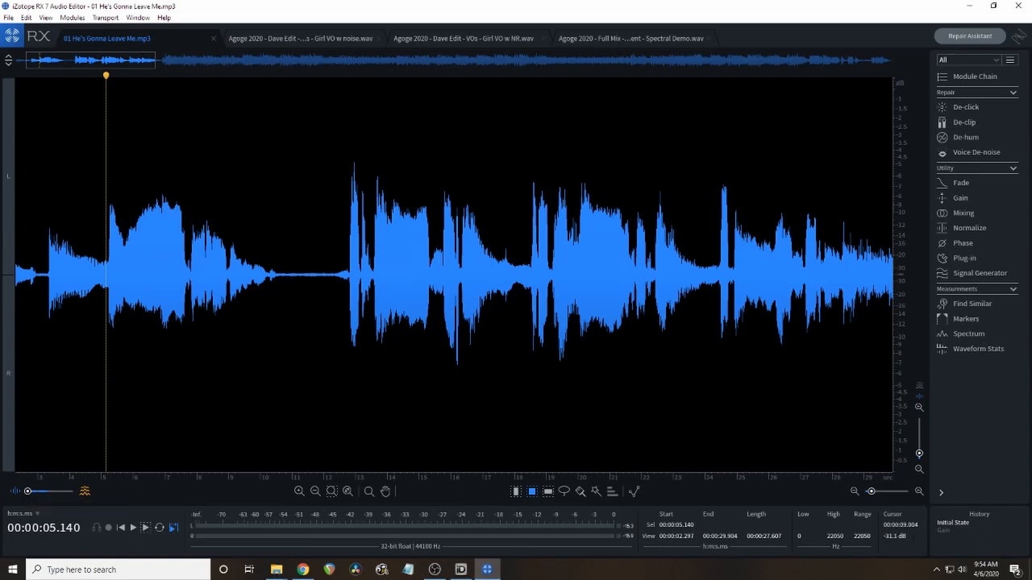
click(225, 274)
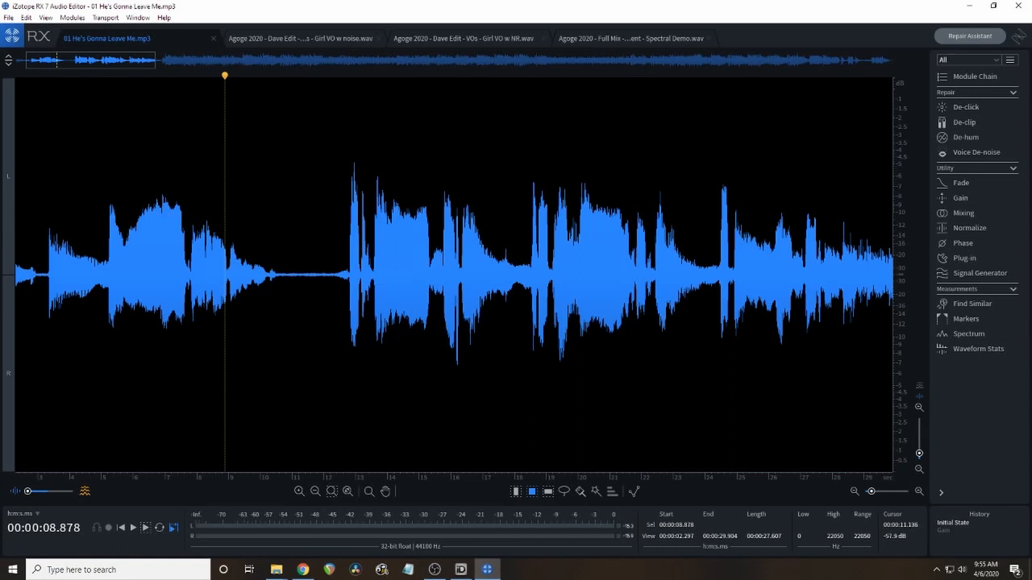
key(space)
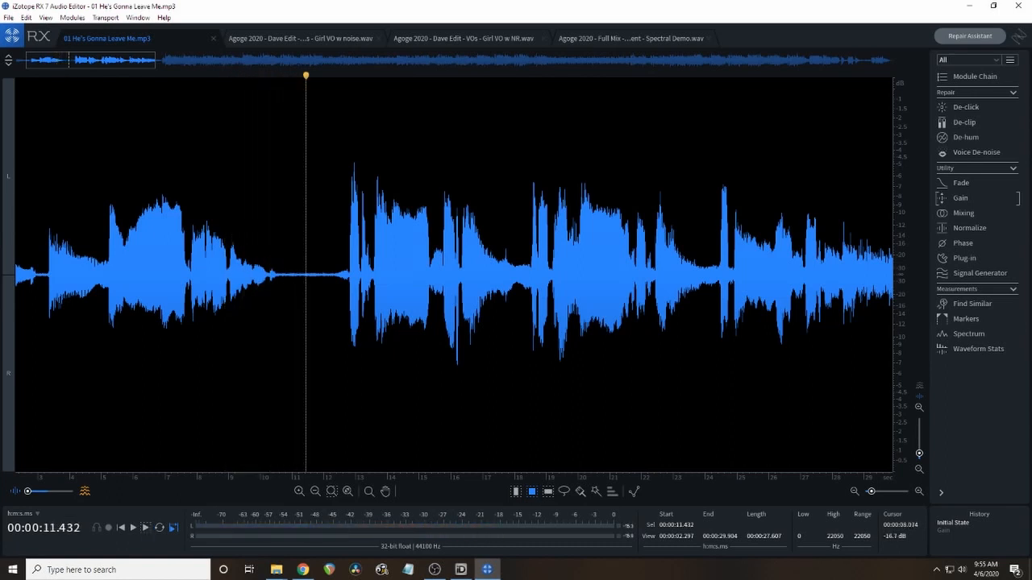
key(space)
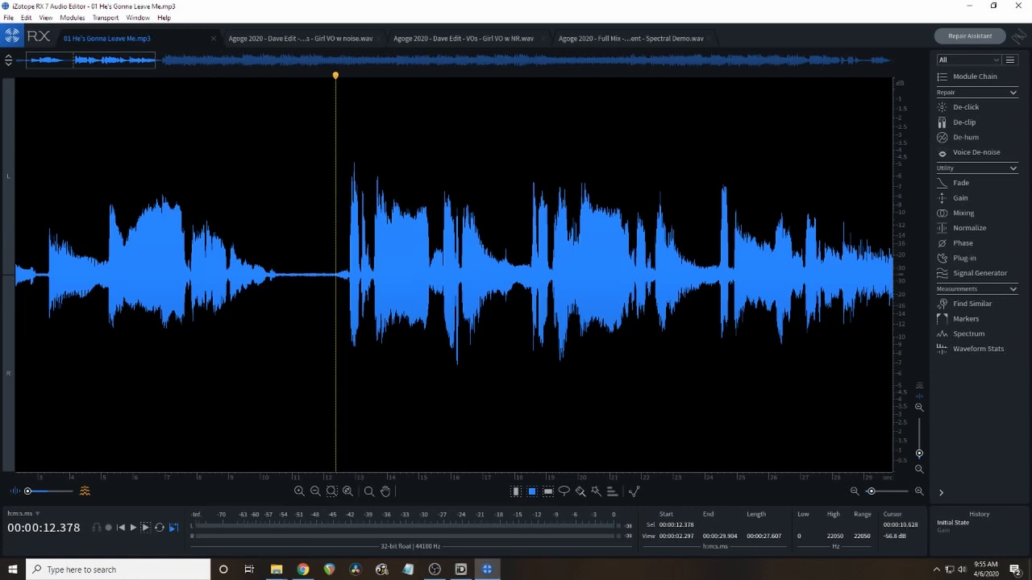
Blend the waveform and spectrogram about equally in the display and play the song from 5 s to about 12 s.
click(224, 387)
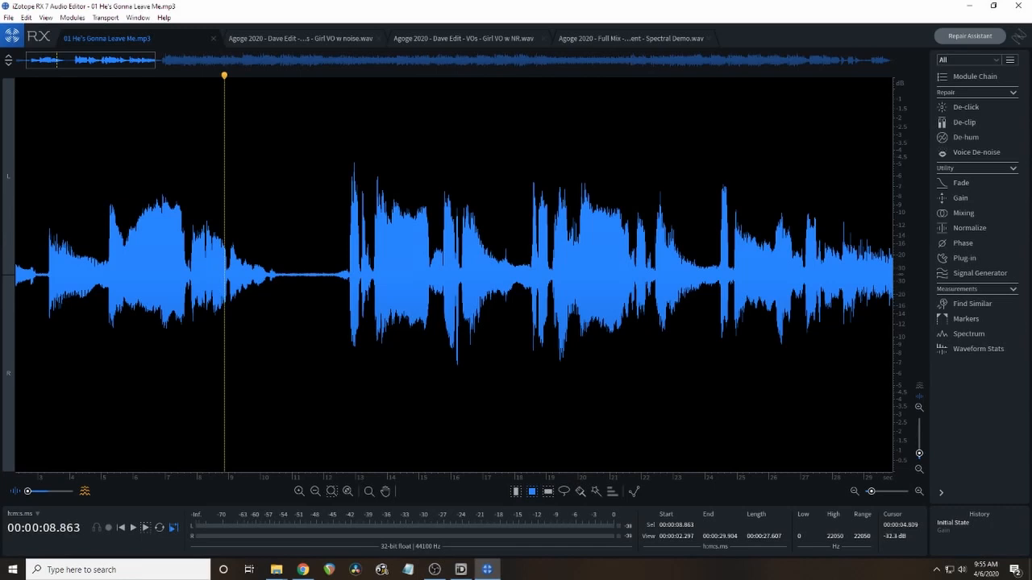
drag(27, 492, 49, 492)
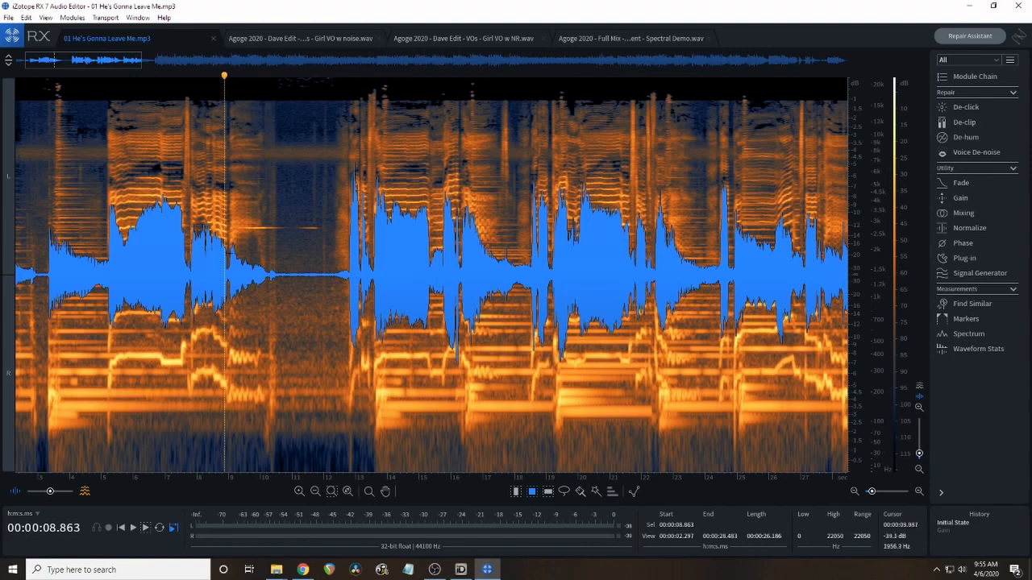
click(101, 96)
key(space)
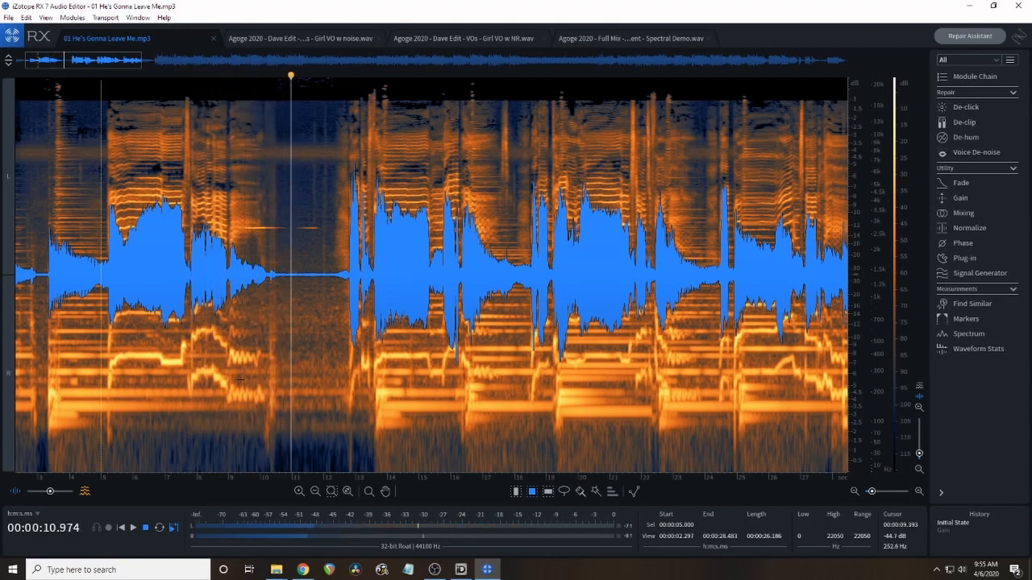
key(space)
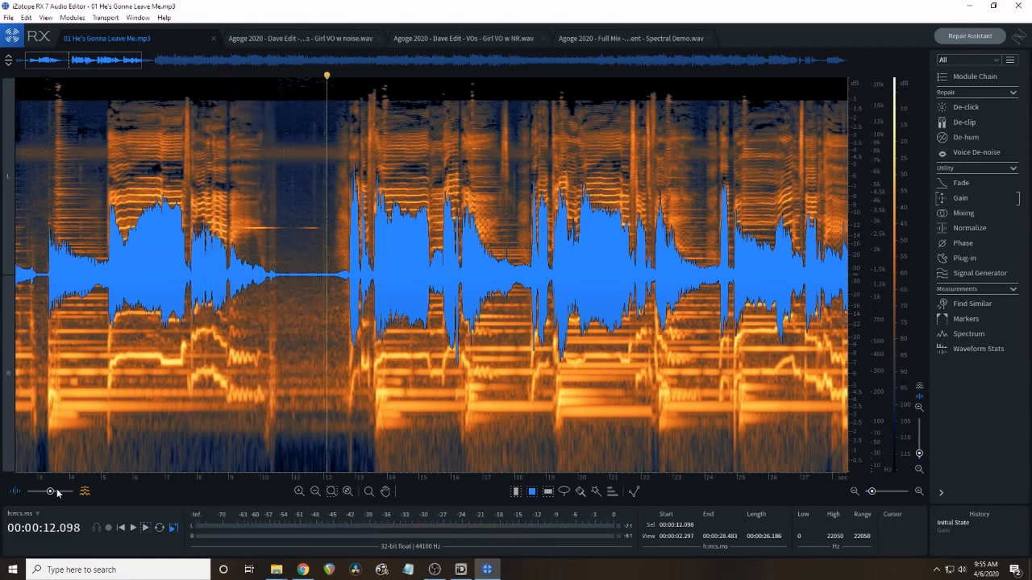
Fade the waveform to a faint overlay on the spectrogram and play the vocal tail from about 9 s.
drag(50, 493, 67, 495)
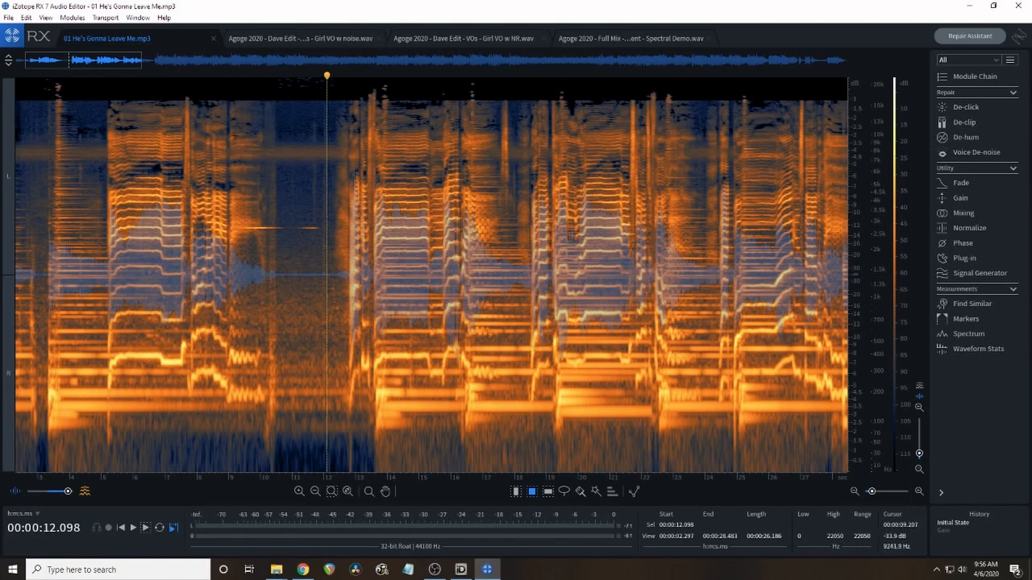
click(232, 97)
key(space)
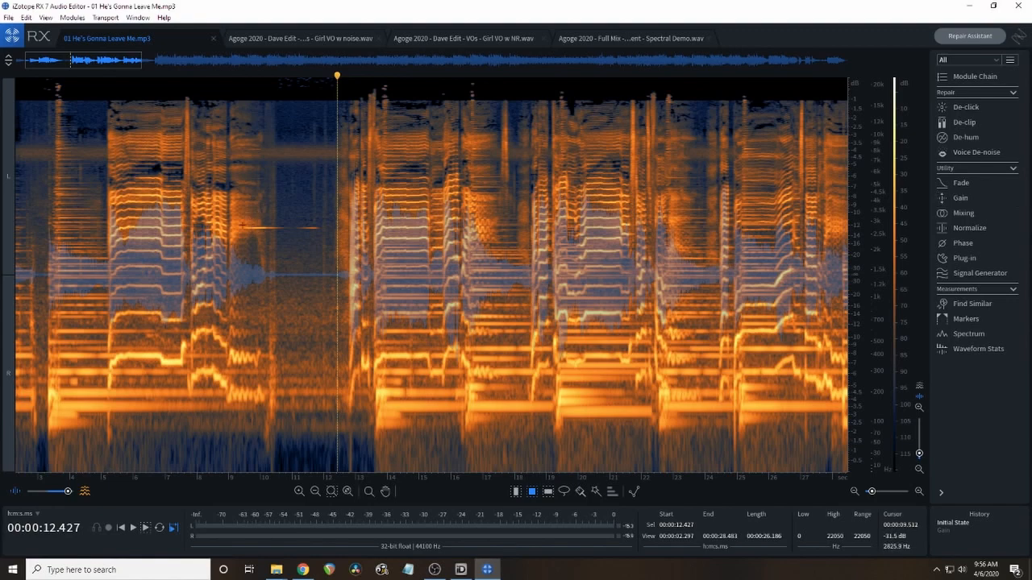
Apply -35 dB Gain to the thin horizontal tone at 2598.7–2891.1 Hz between about 9.36 and 12.54 s, and clear the selection.
scroll(240, 226, up, 5)
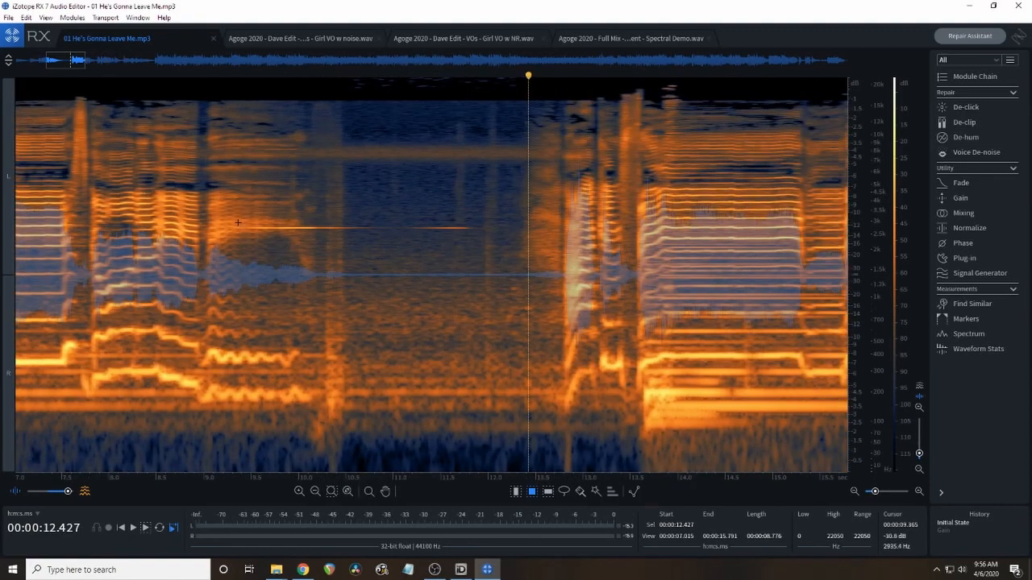
drag(238, 223, 540, 234)
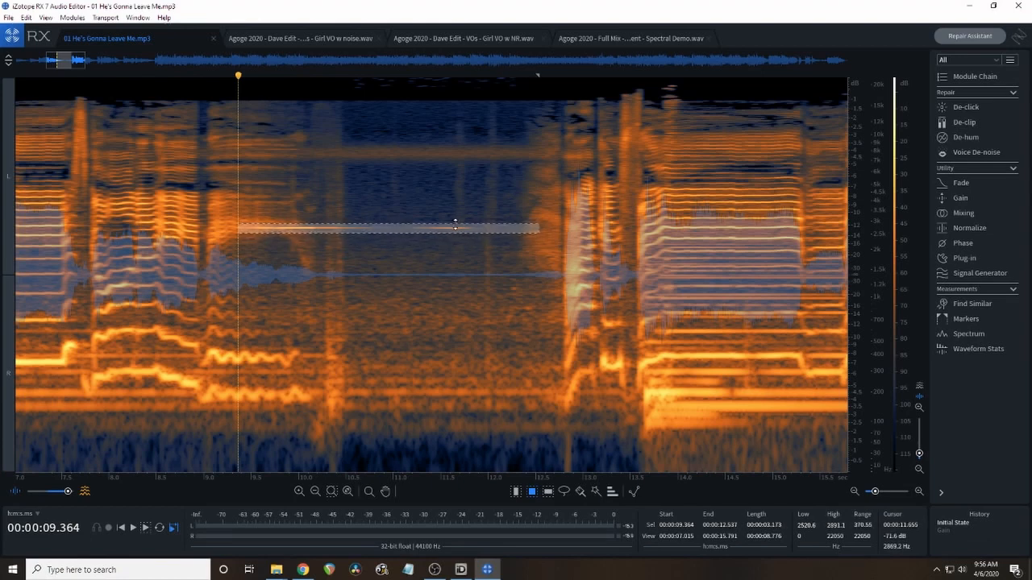
drag(430, 234, 429, 232)
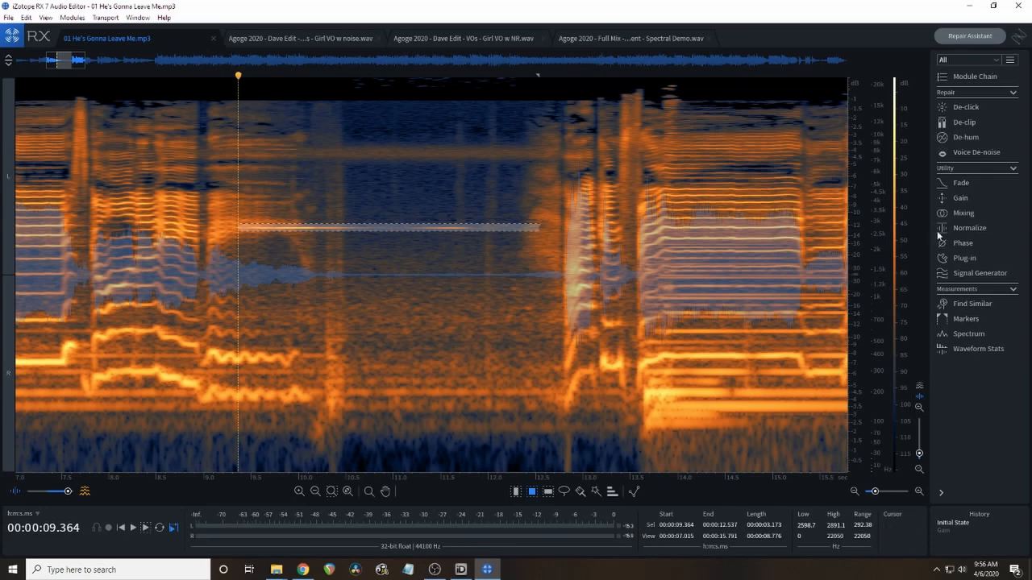
click(958, 198)
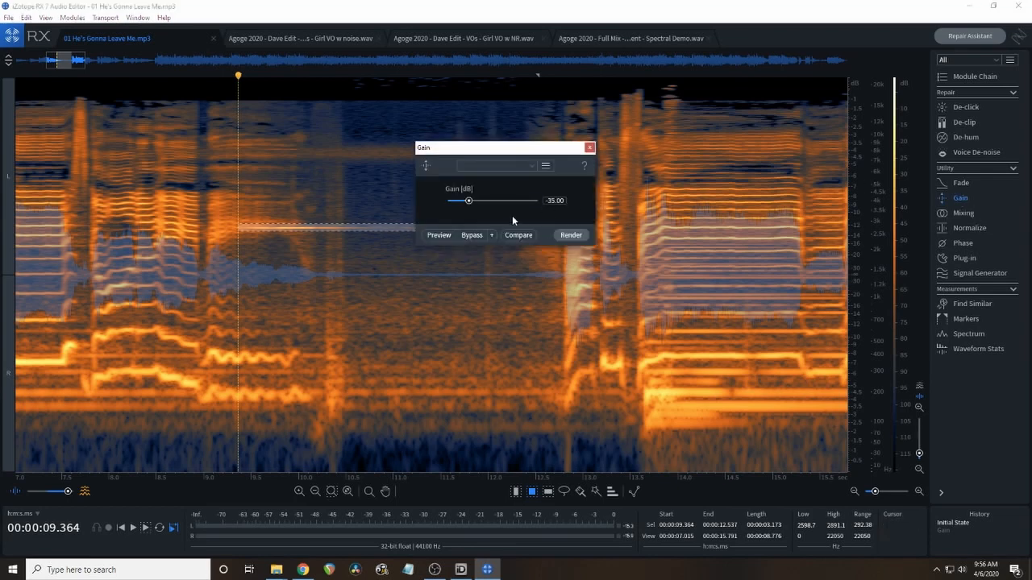
click(569, 235)
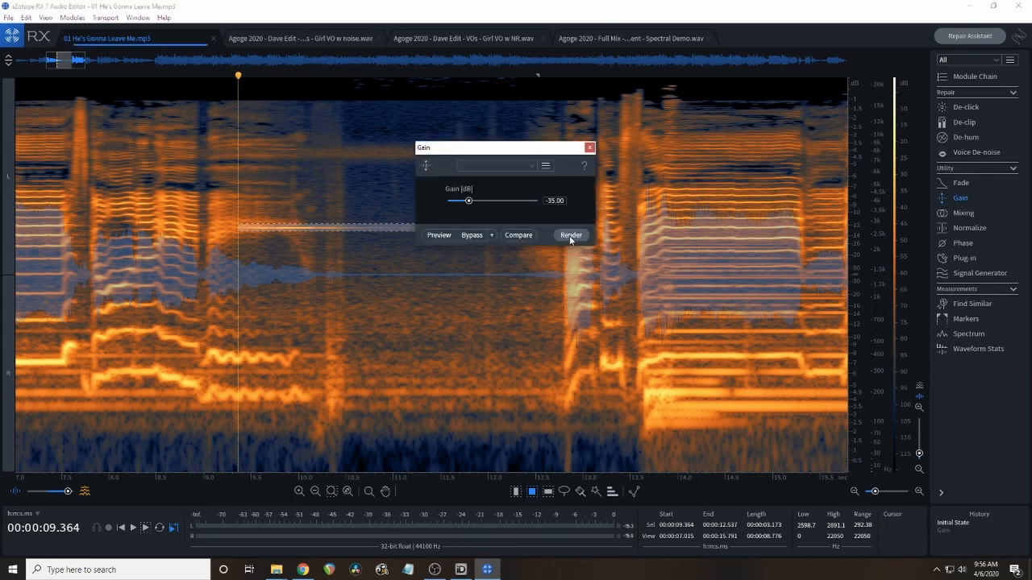
click(589, 147)
click(361, 191)
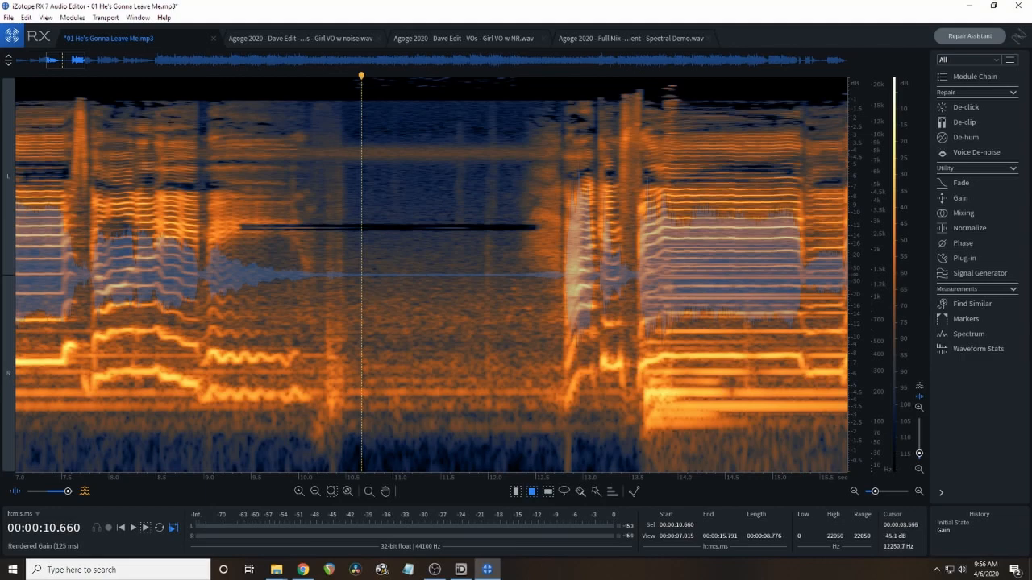
Play the repaired passage from about 5.2 s to about 13.6 s to check the tone removal.
scroll(221, 158, down, 3)
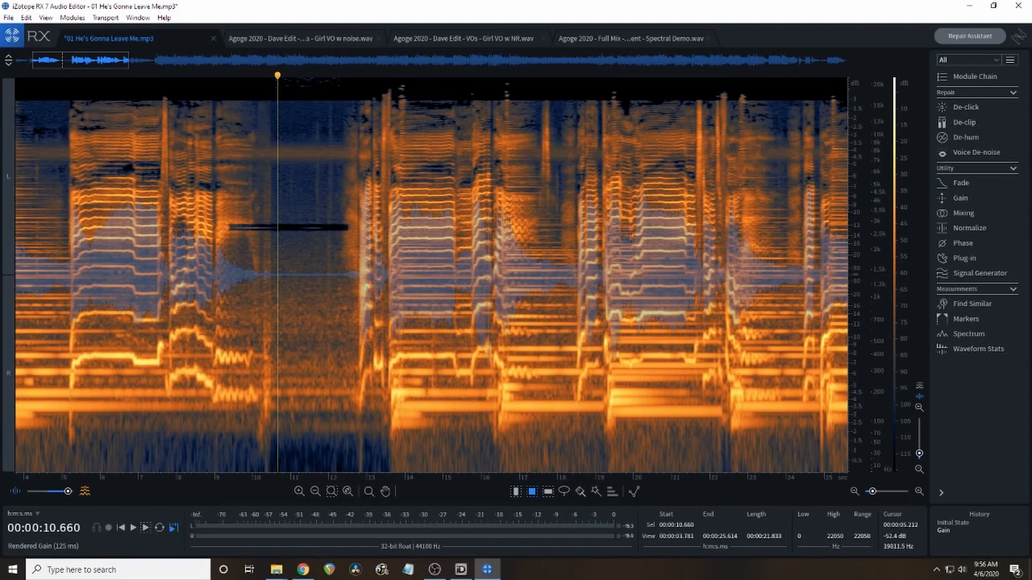
click(73, 89)
key(space)
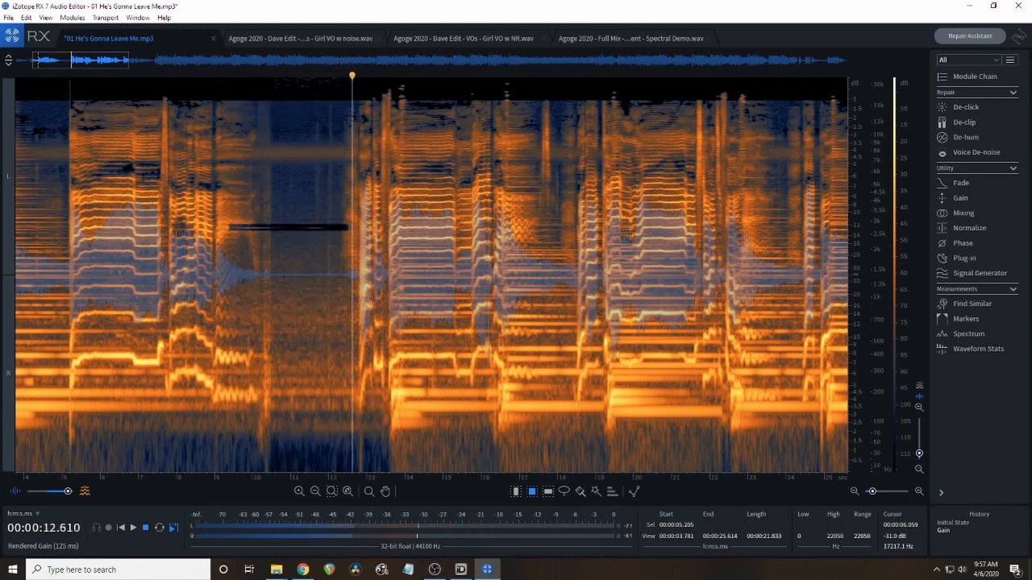
key(space)
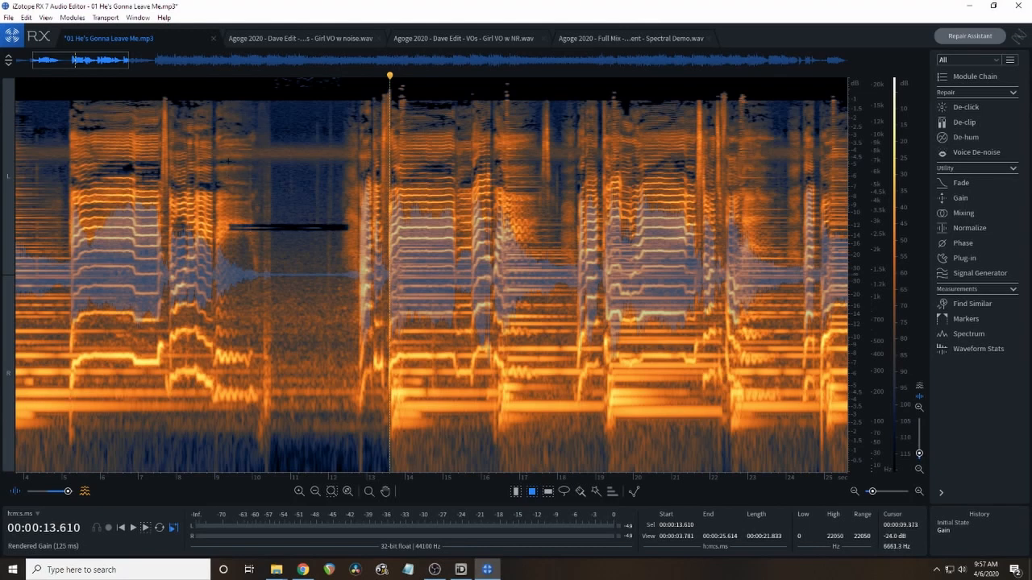
Compare the spectrograms of the Girl VO w noise.wav and Girl VO w NR.wav files, ending on the noisy version.
click(318, 36)
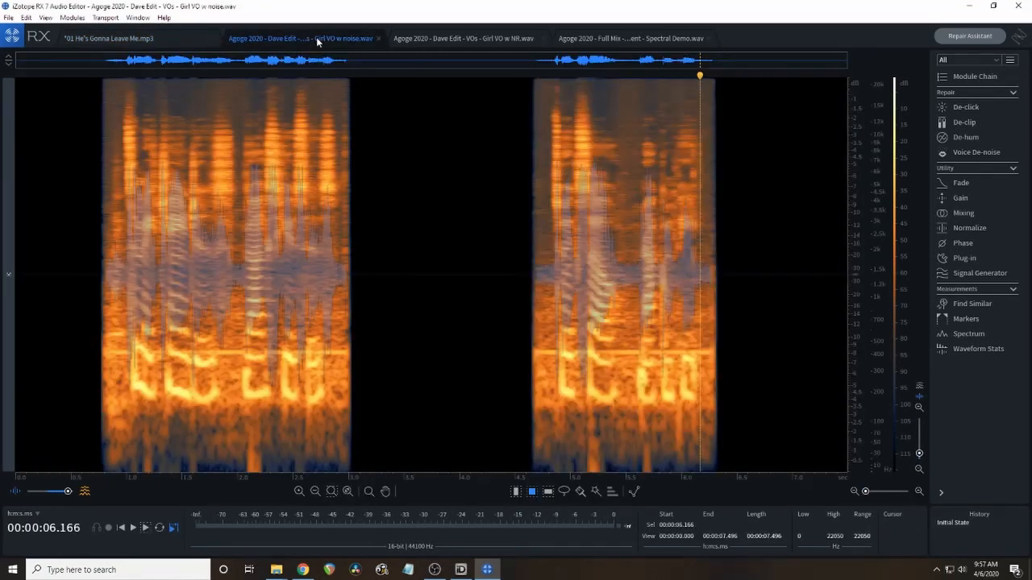
click(437, 42)
click(320, 38)
click(469, 40)
click(333, 42)
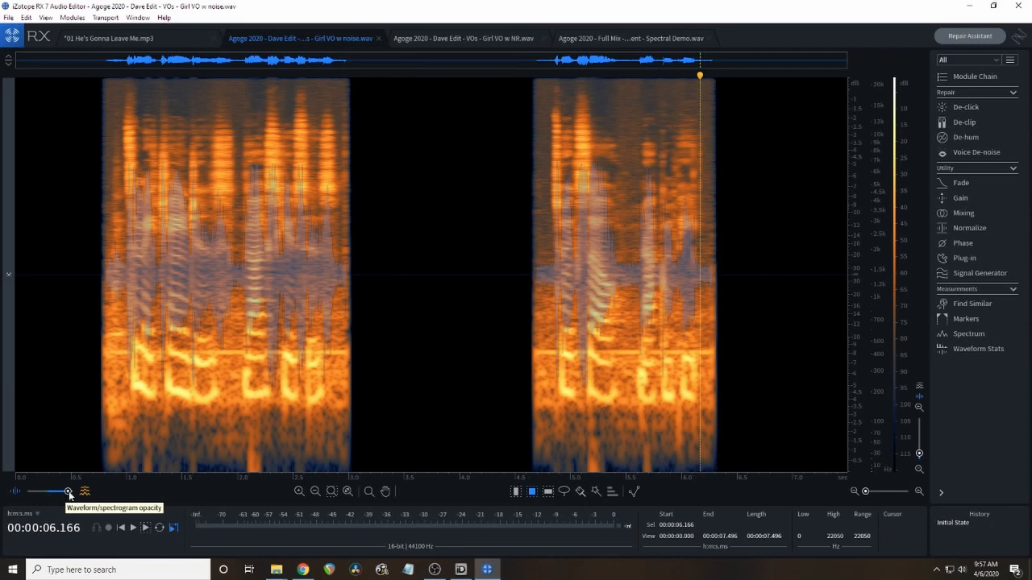
Show only the spectrogram of the noisy voice-over, without the waveform, and play it from about 0.74 s.
drag(69, 491, 74, 492)
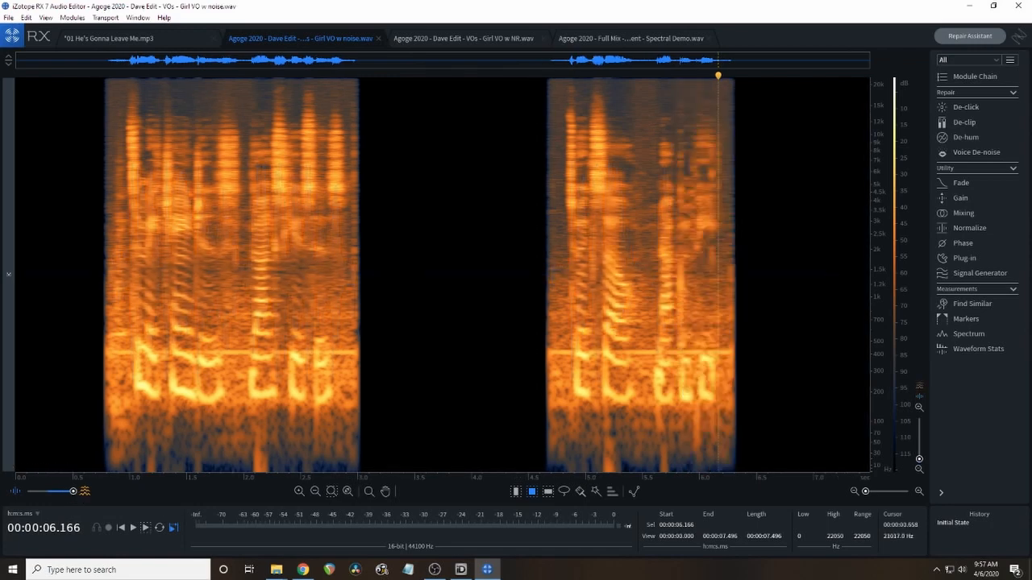
click(99, 83)
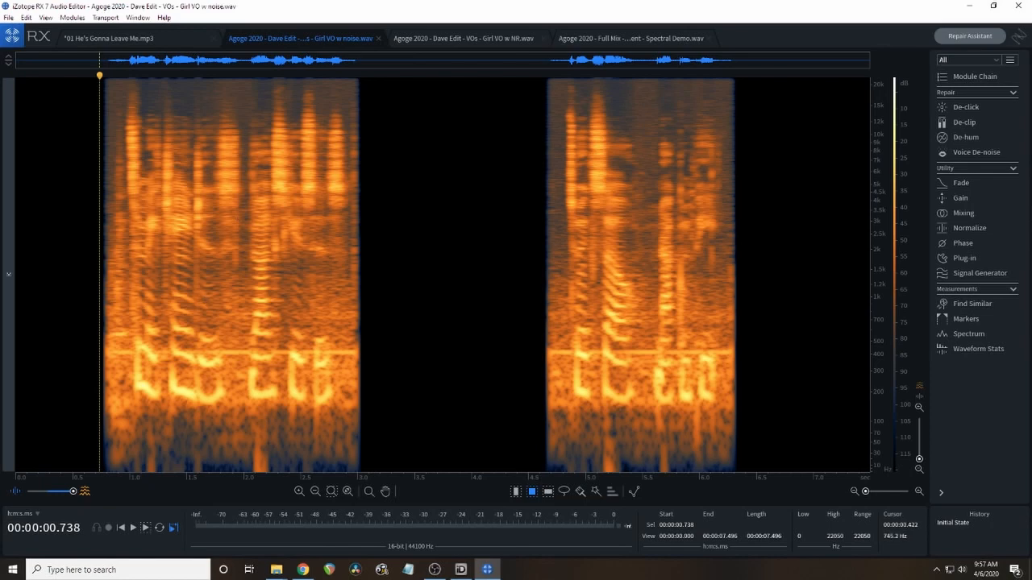
key(space)
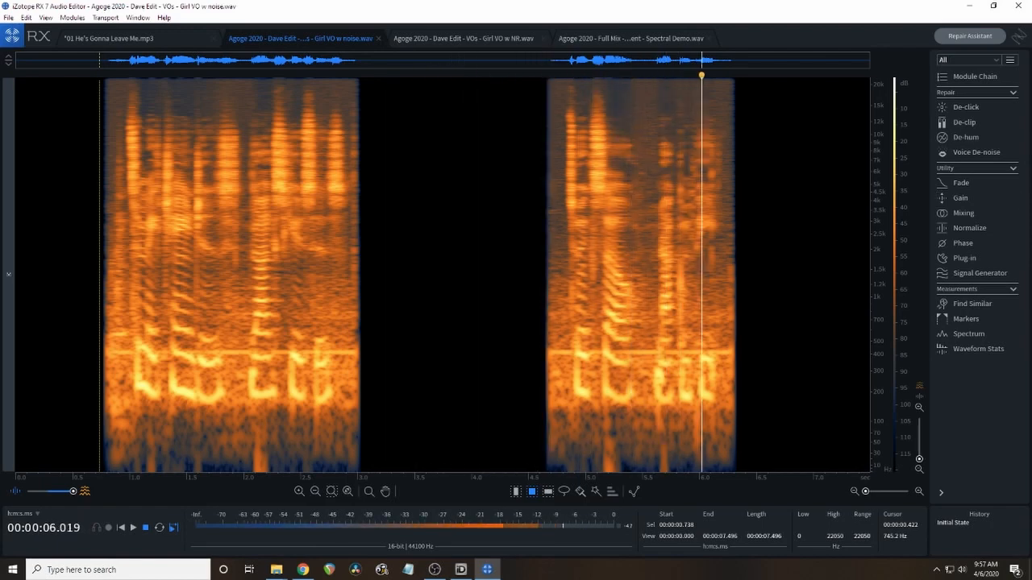
key(space)
Replay the noisy voice-over from about 0.72 s to about 6.58 s.
click(97, 196)
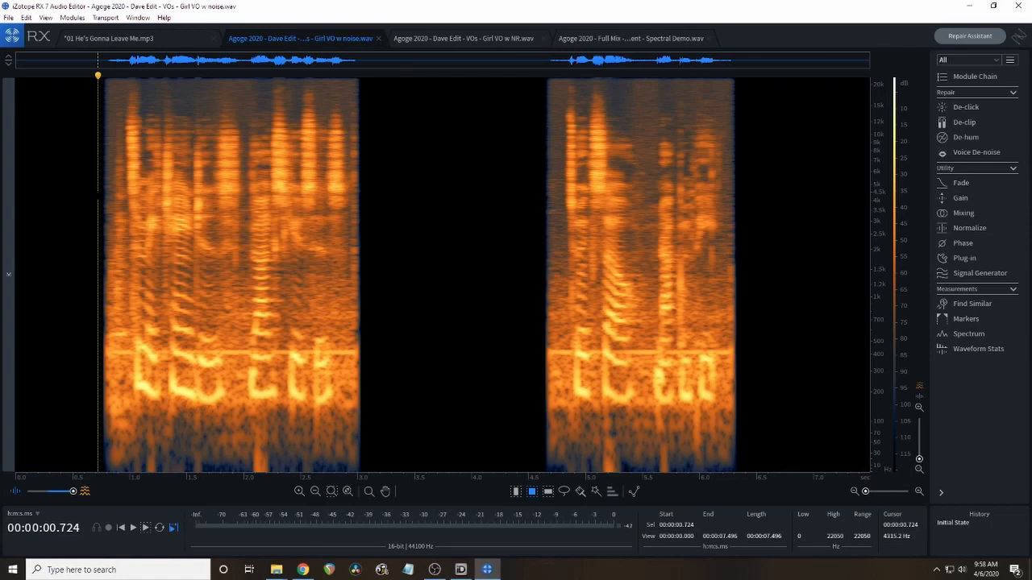
key(space)
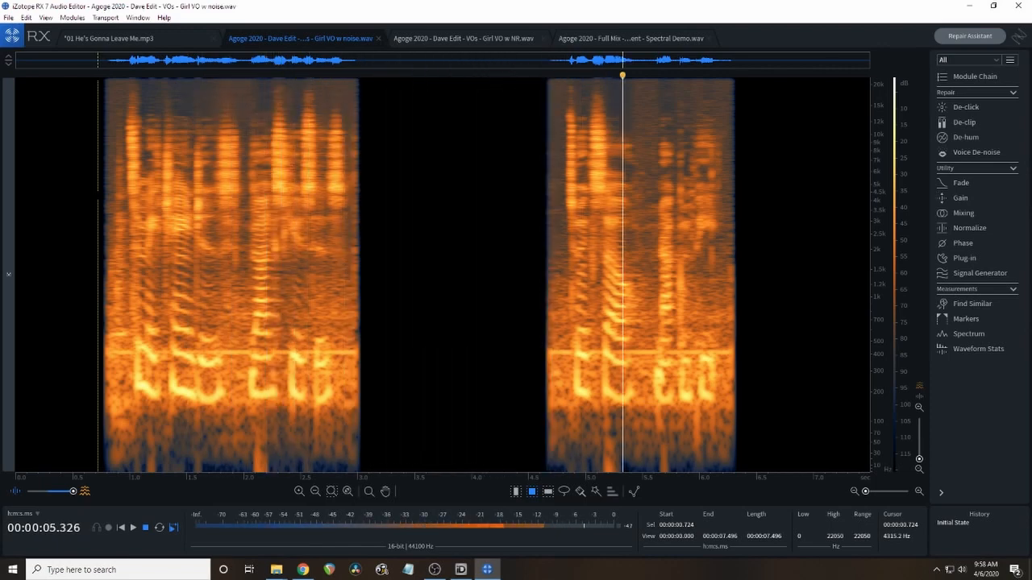
key(space)
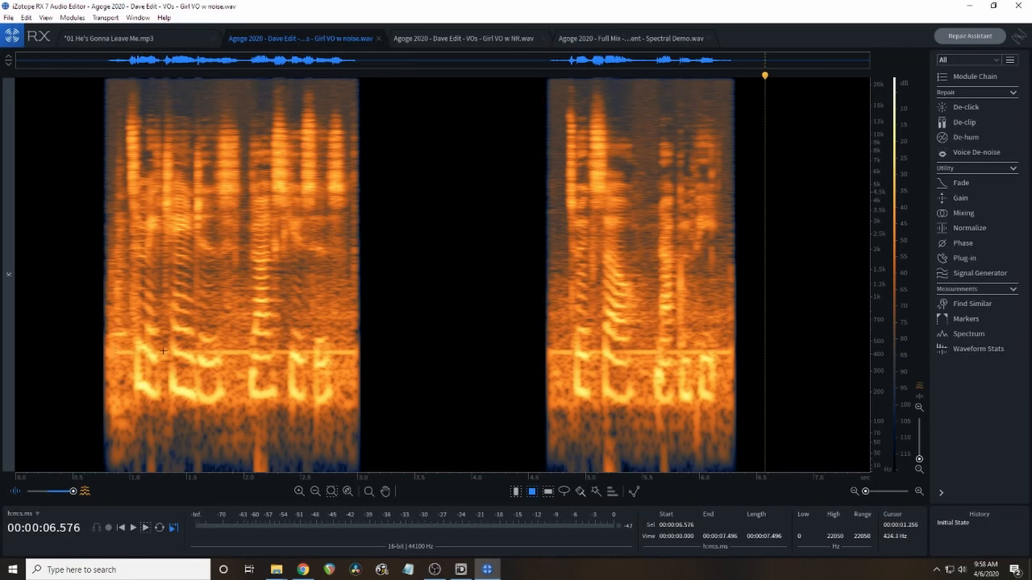
Alternate twice between the noise-reduced and noisy voice-over spectrograms to examine the horizontal tone line around 400 Hz.
click(470, 41)
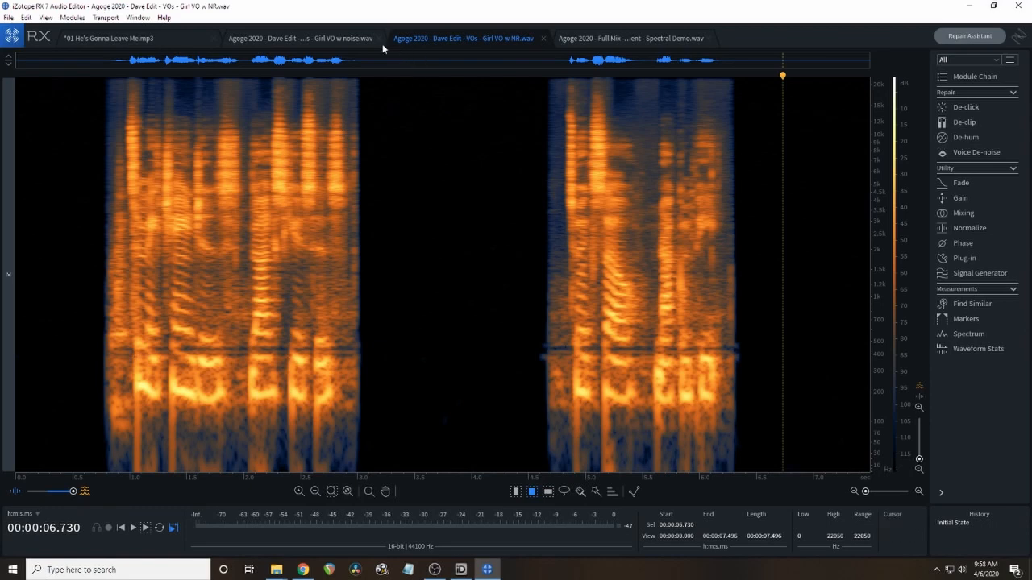
click(326, 40)
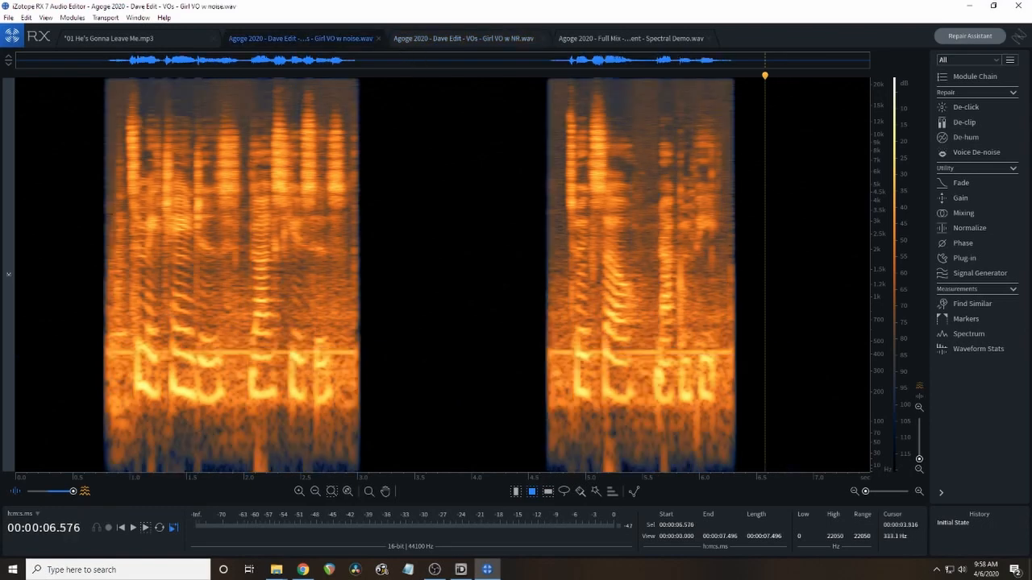
click(443, 39)
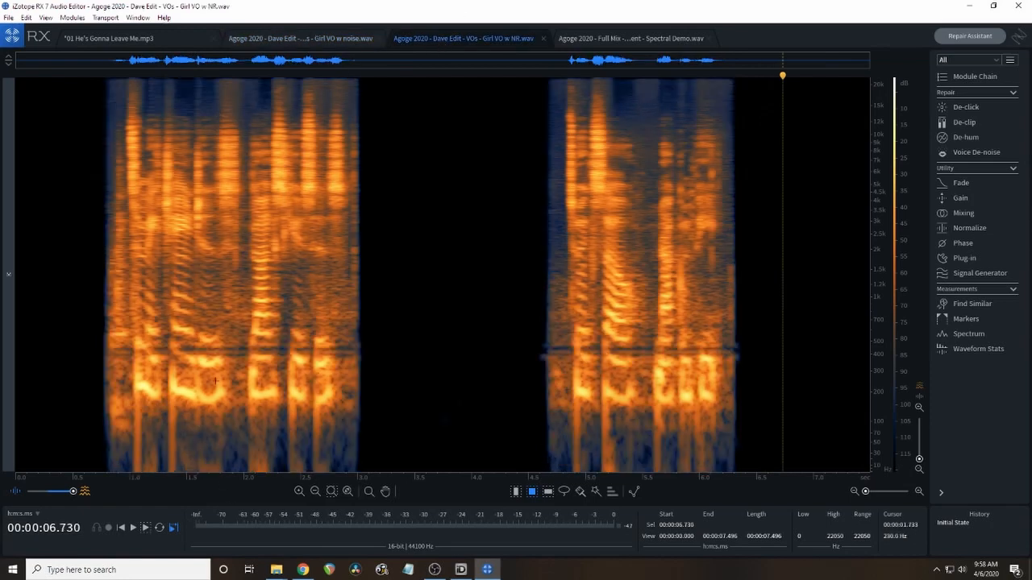
click(308, 38)
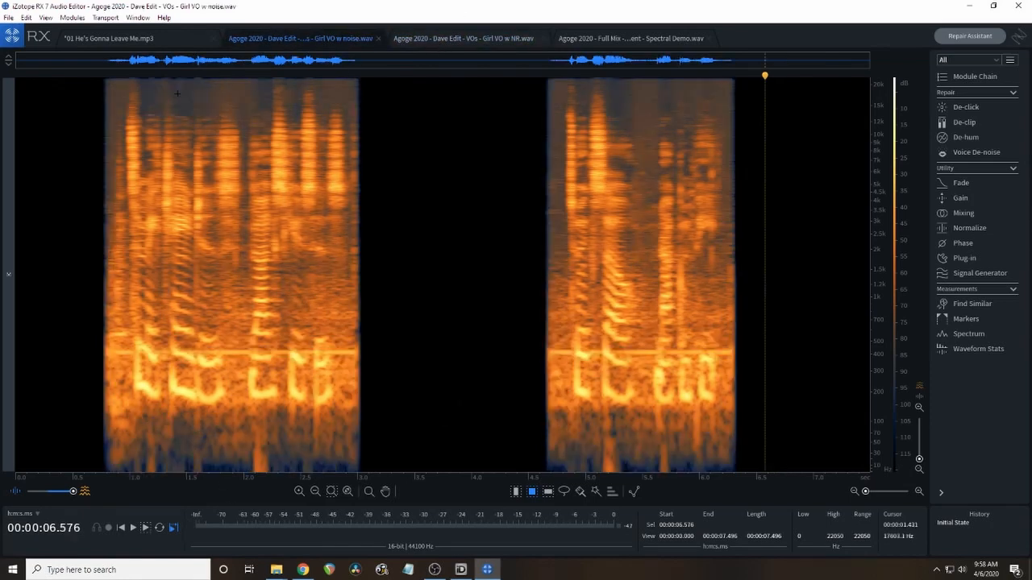
Play the first phrase of Girl VO w noise.wav from about 0.77 s and of Girl VO w NR.wav from about 0.83 s.
key(space)
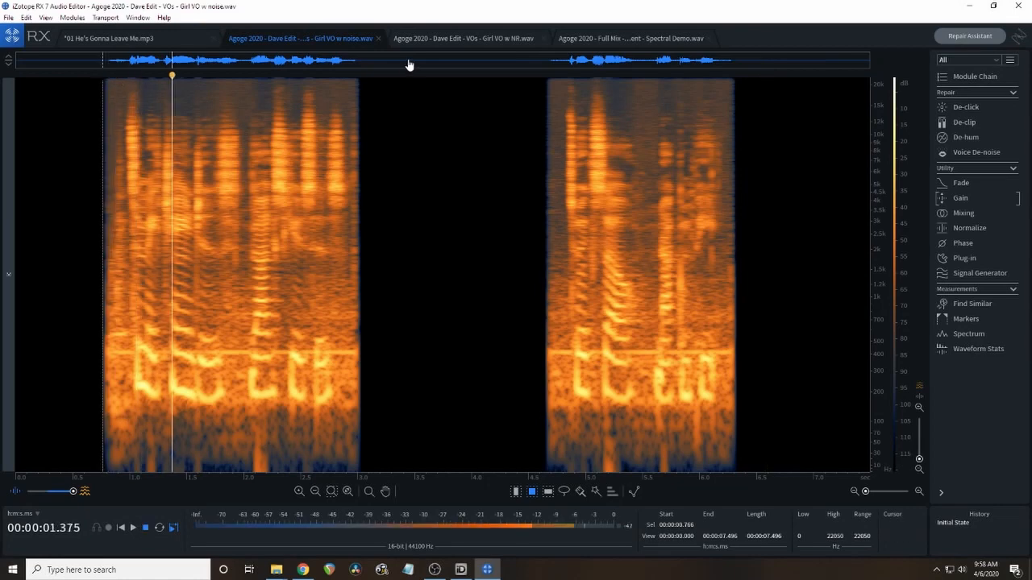
click(434, 38)
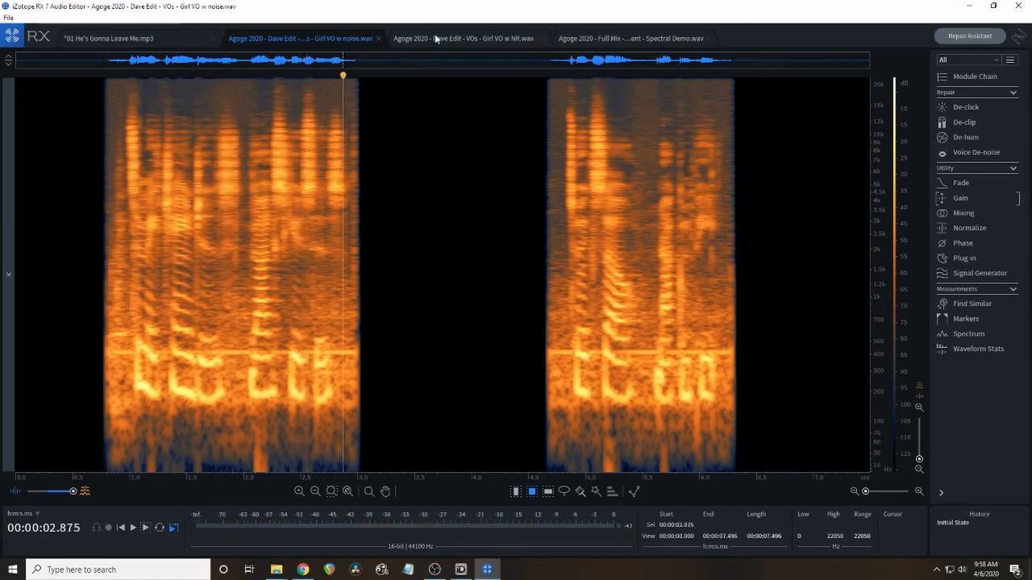
key(space)
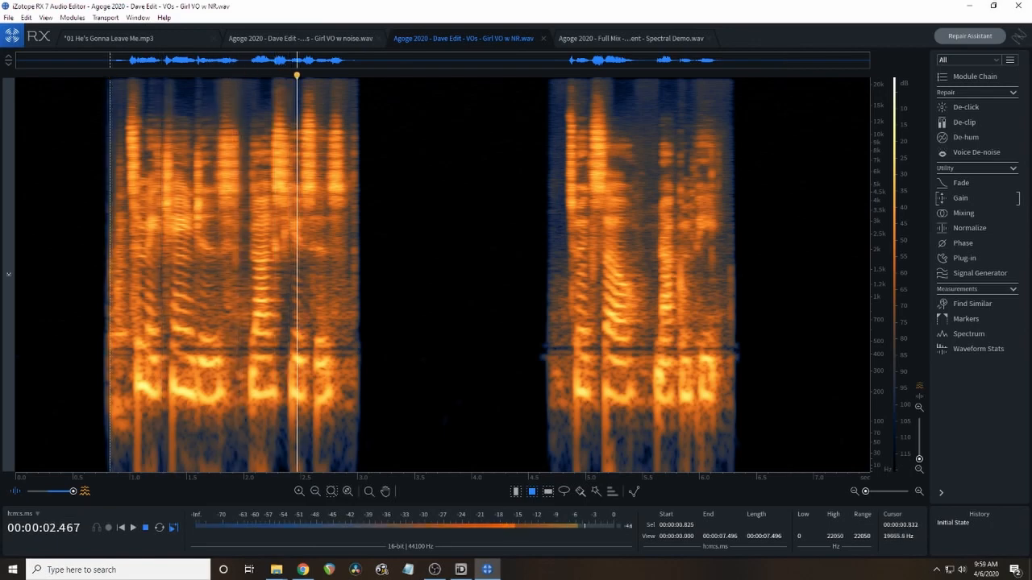
key(space)
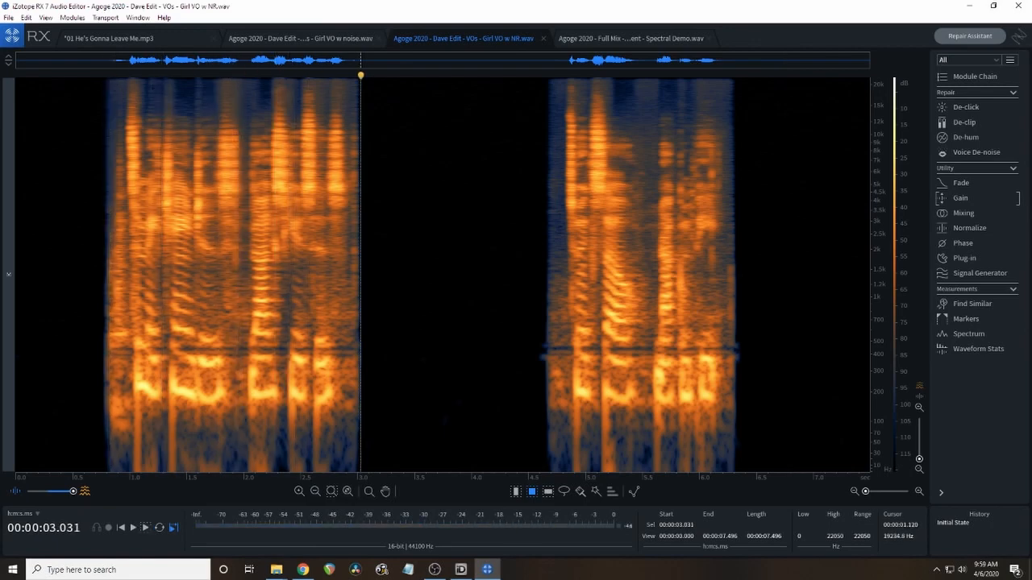
Replay the first phrase of the noisy voice-over from about 0.81 s to about 3.08 s.
click(320, 38)
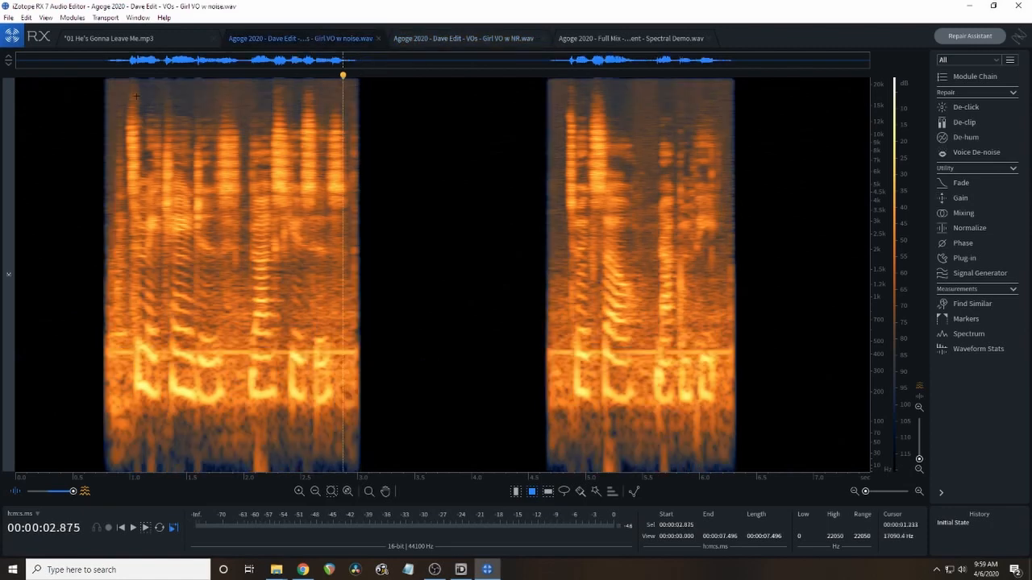
click(107, 81)
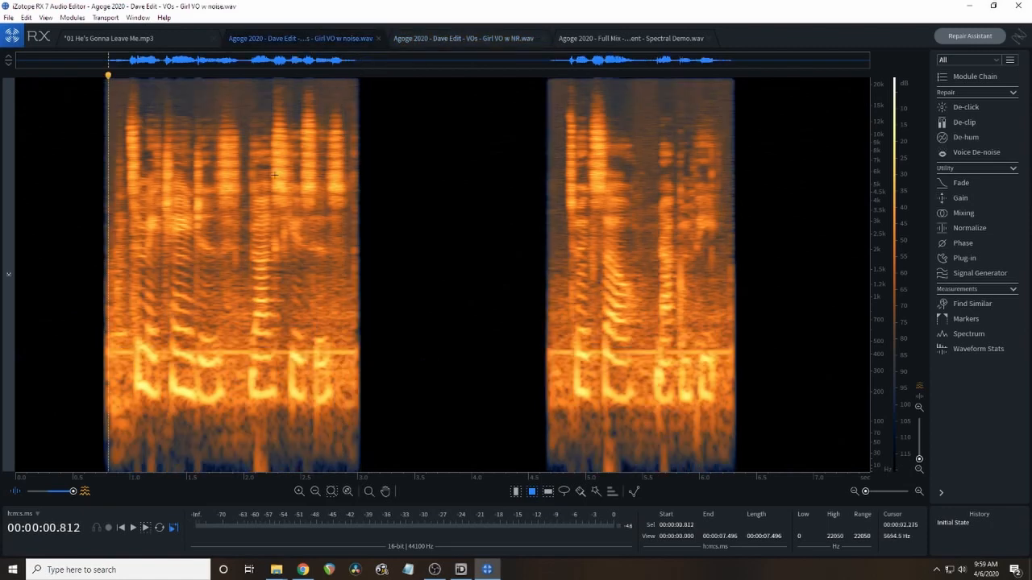
key(space)
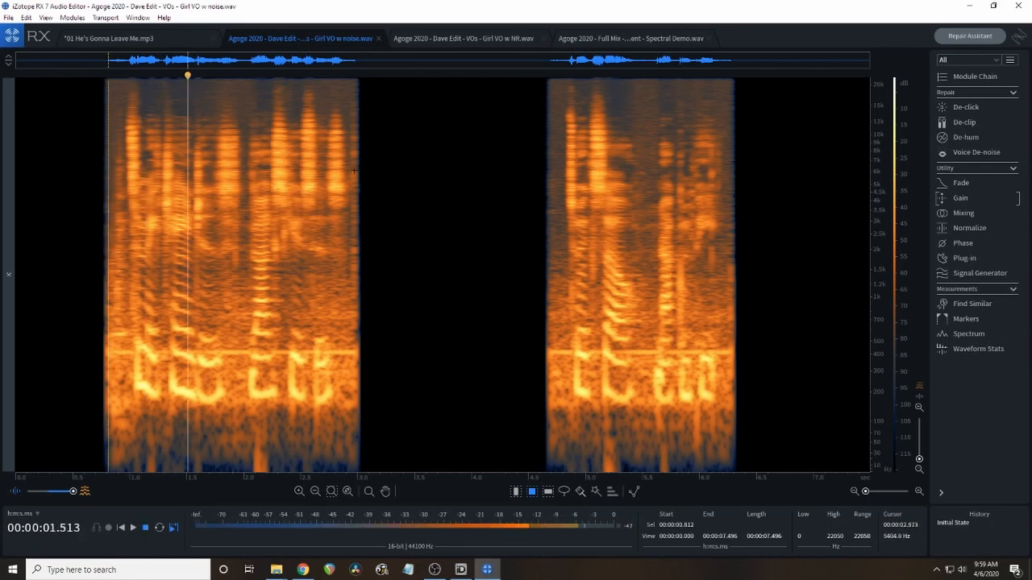
Replay the first phrase of the noise-reduced voice-over from about 0.79 s to about 3.09 s.
click(430, 39)
click(104, 77)
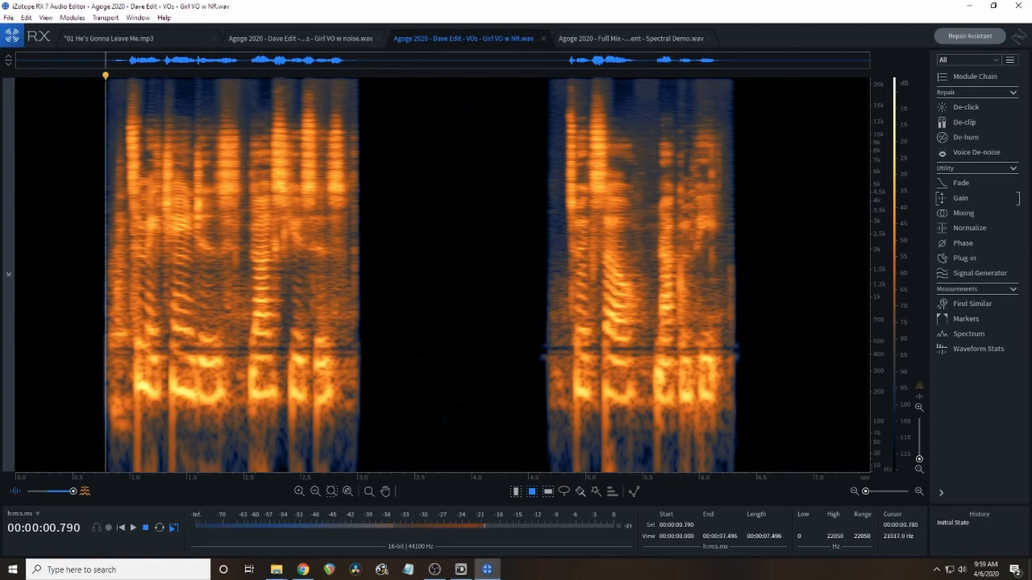
key(space)
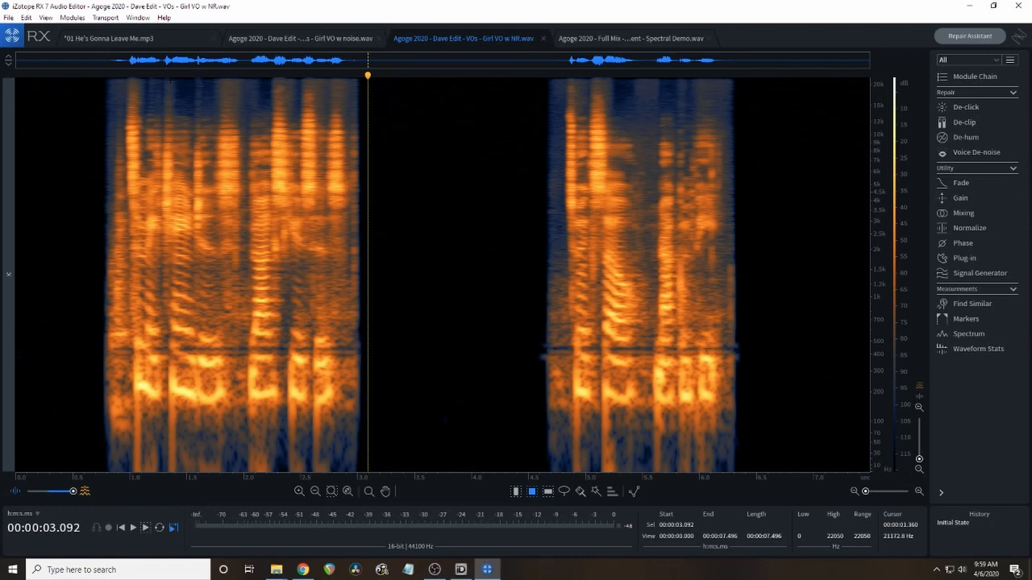
Play the Full Mix Spectral Demo.wav file from the beginning to its end at 9.5 s.
click(597, 36)
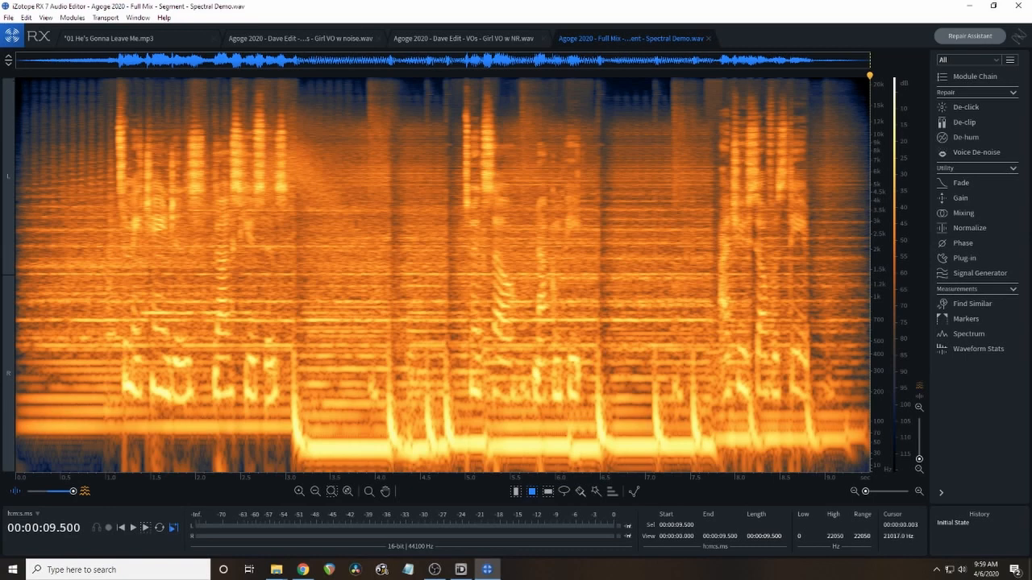
click(16, 79)
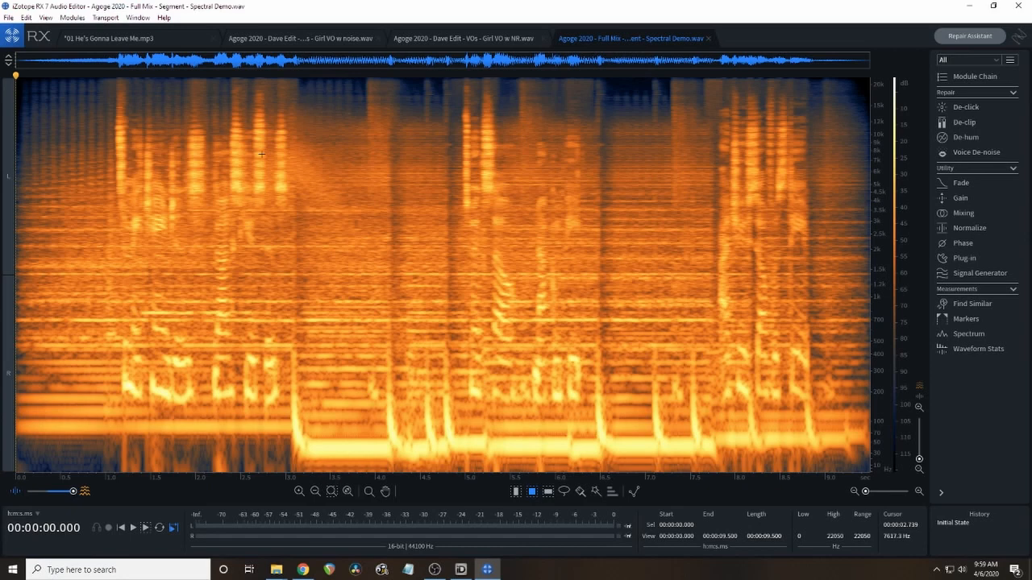
key(space)
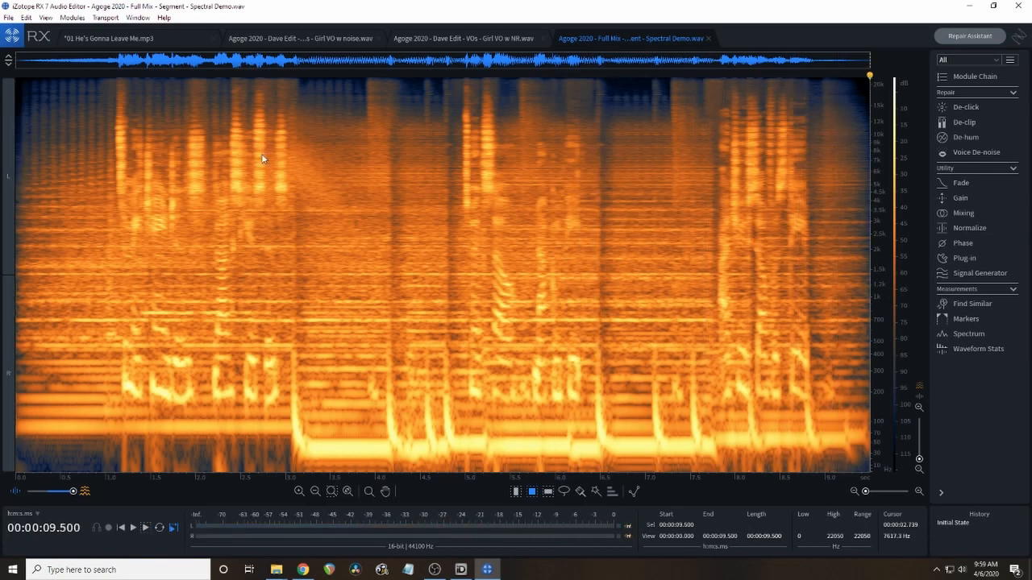
Review the spectrograms of the song, the noisy and noise-reduced voice-overs and the full mix by switching among the open files.
click(417, 39)
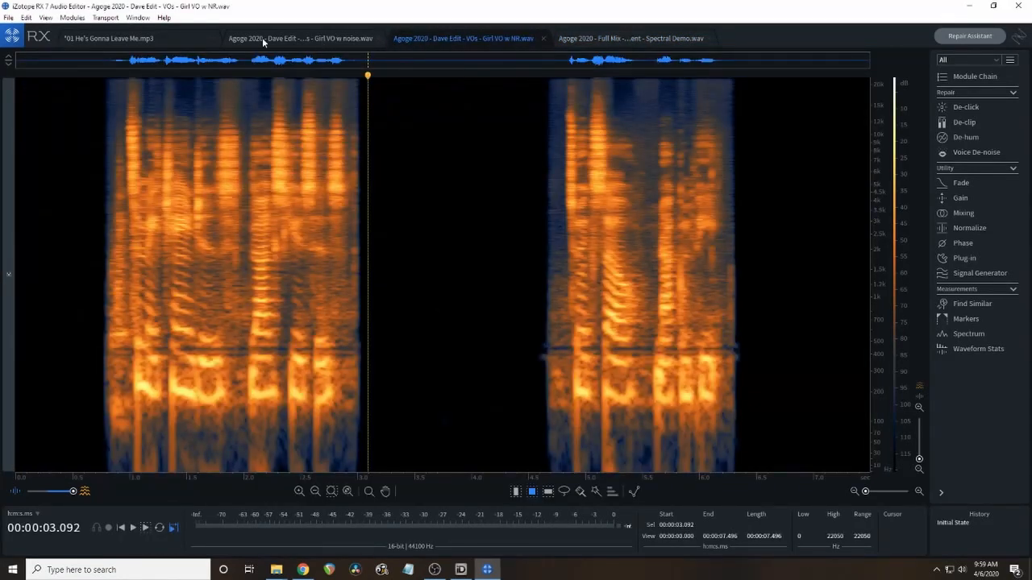
click(262, 38)
click(160, 40)
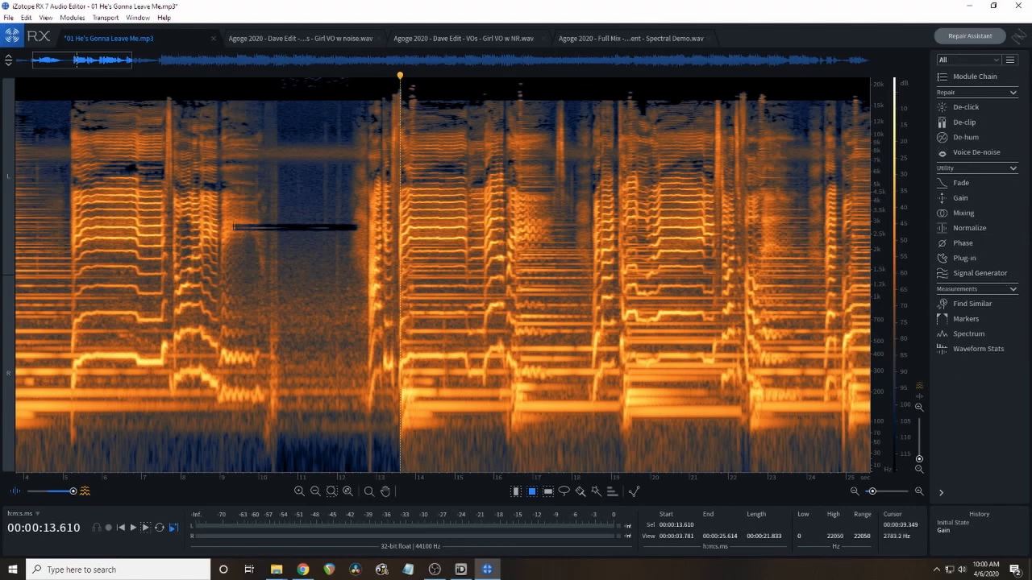
click(304, 38)
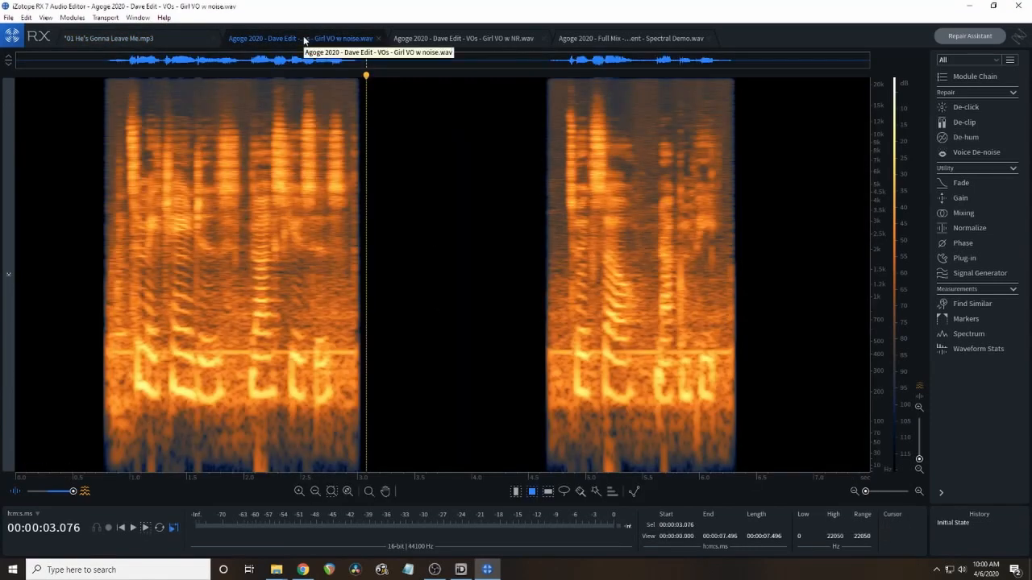
click(467, 38)
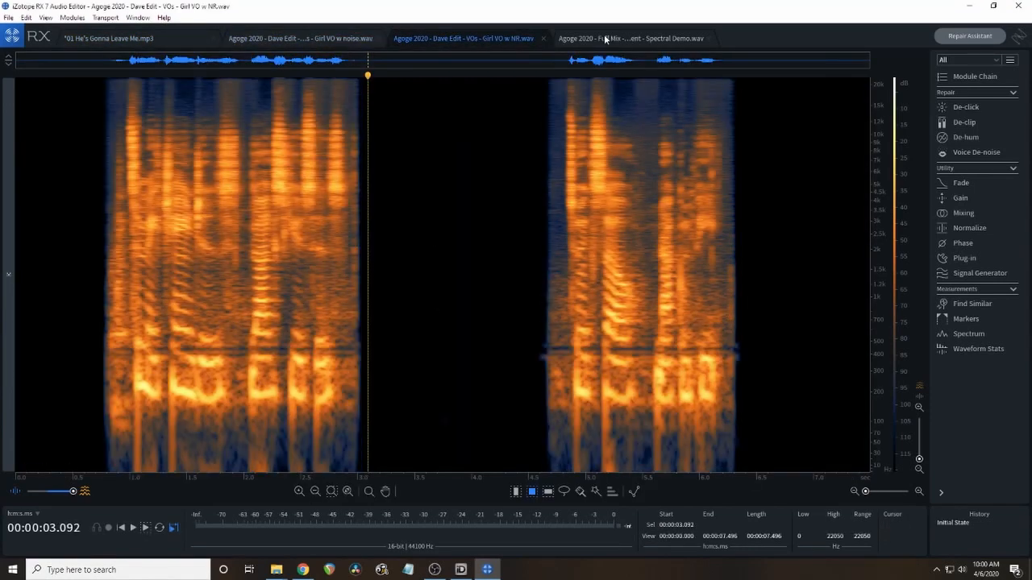
click(606, 38)
click(476, 35)
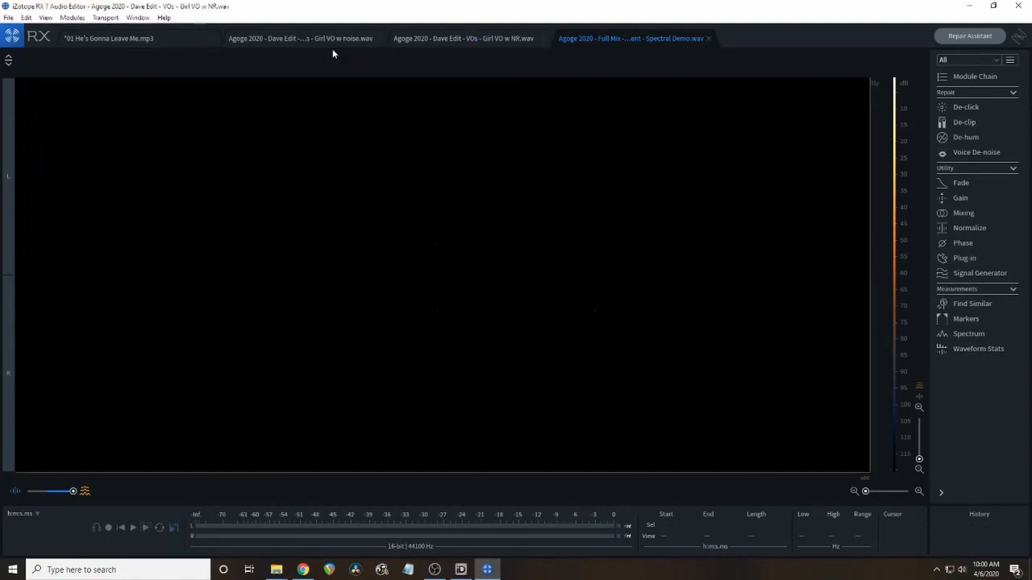
click(293, 40)
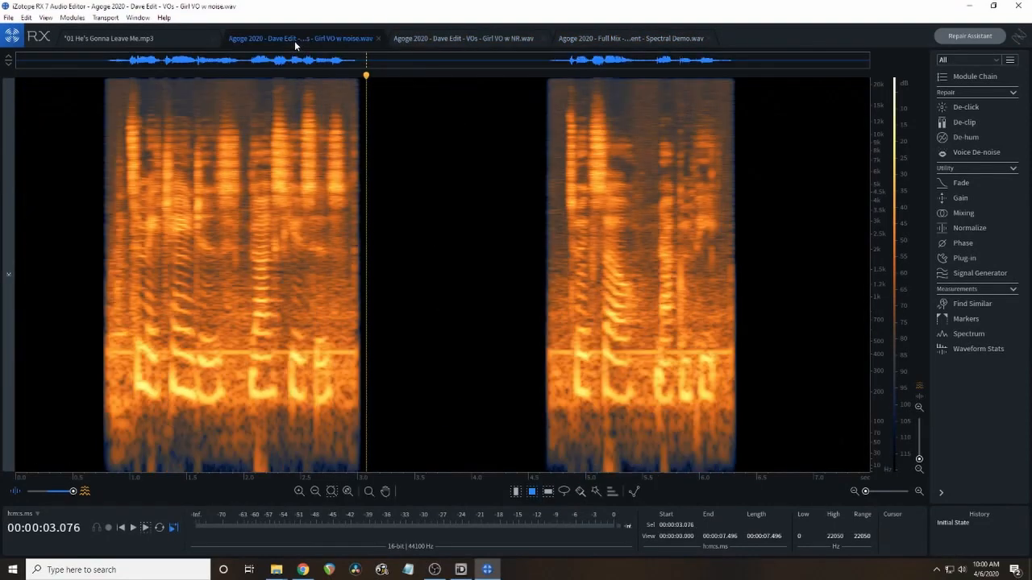
click(147, 45)
click(246, 39)
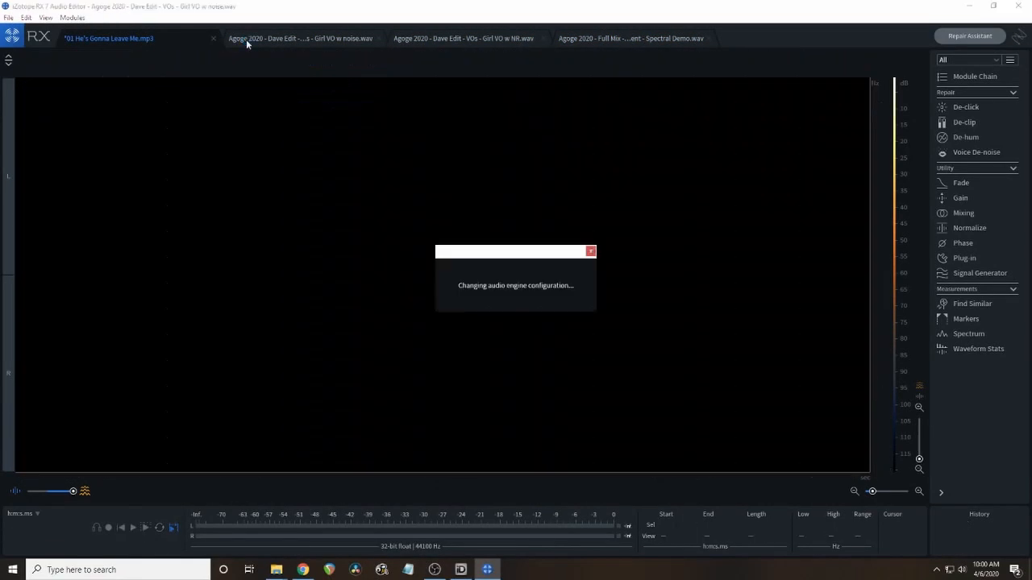